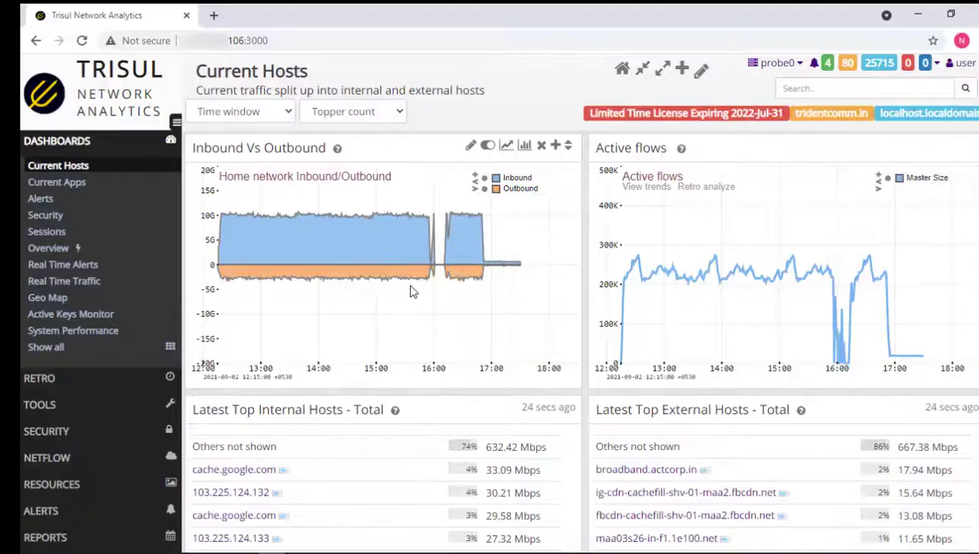
# Step: Expand NETFLOW in the sidebar and open Routers And Interfaces, listing 2 routers for 15 minutes
pyautogui.scroll(-2, 408, 289)
pyautogui.moveTo(219, 336)
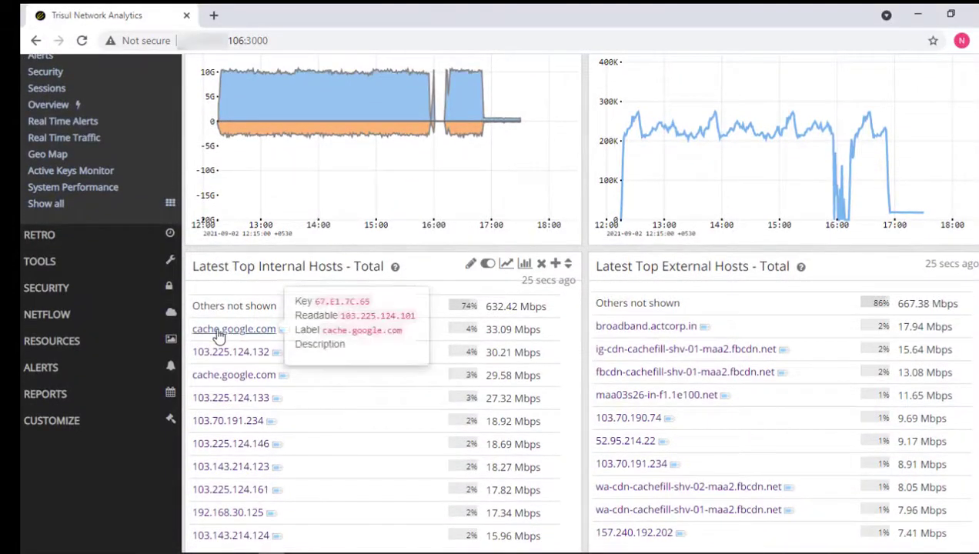
pyautogui.click(58, 323)
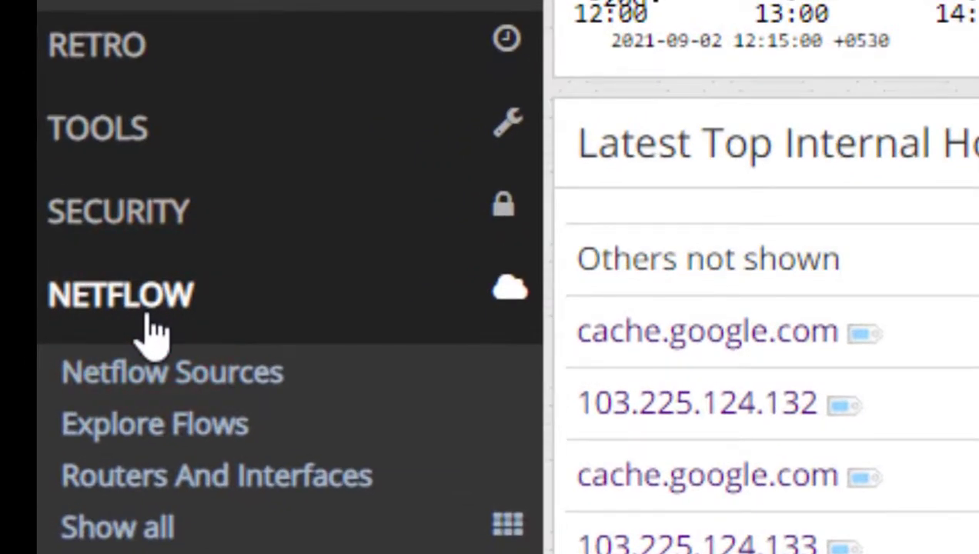
pyautogui.click(108, 315)
pyautogui.click(103, 311)
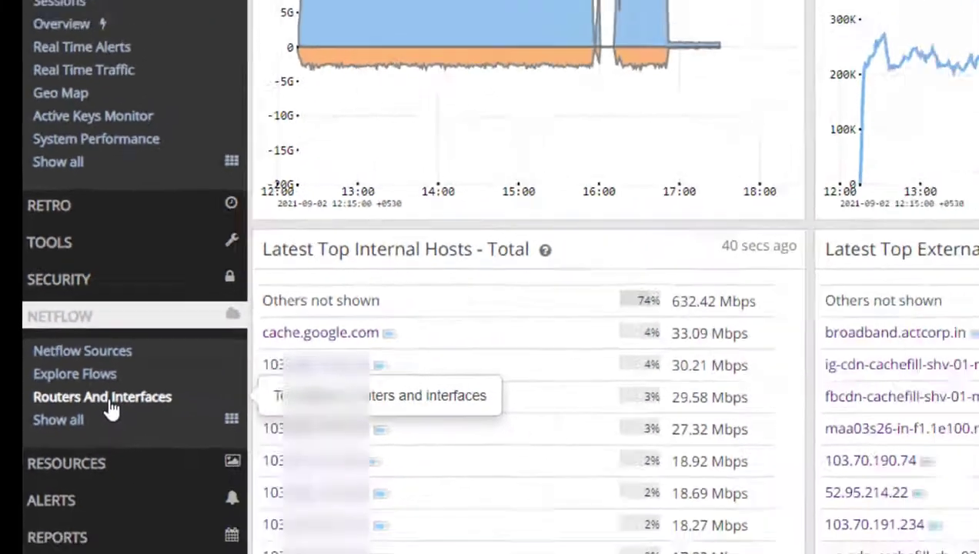
pyautogui.click(202, 481)
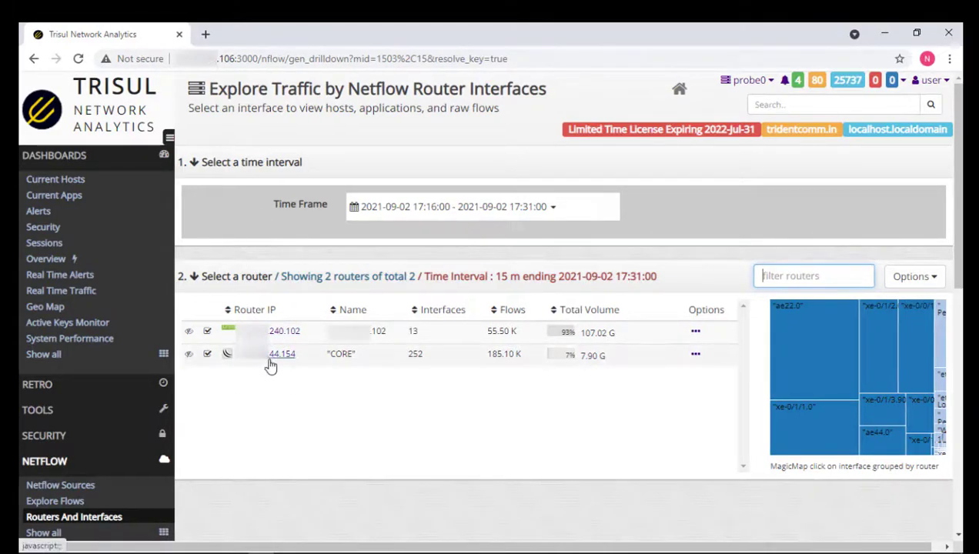
pyautogui.click(464, 213)
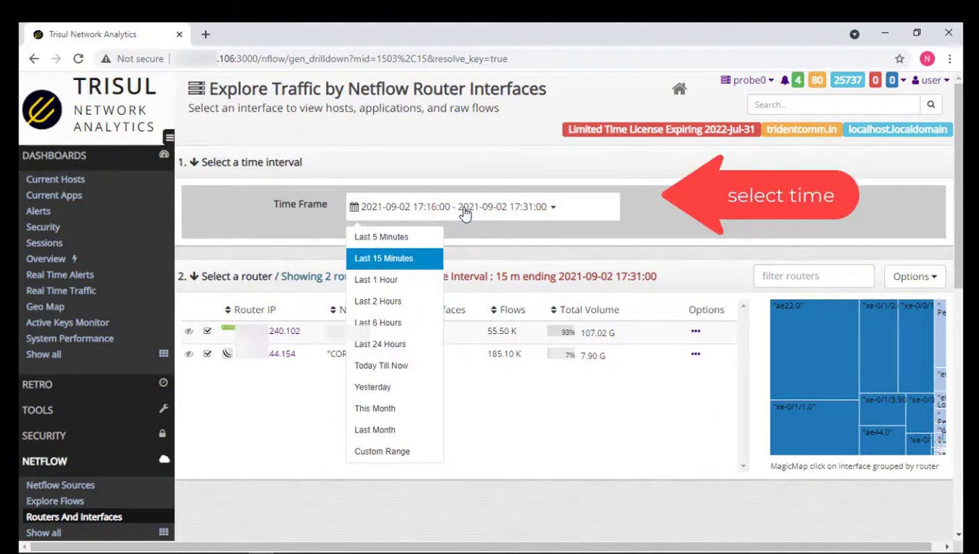
pyautogui.click(403, 453)
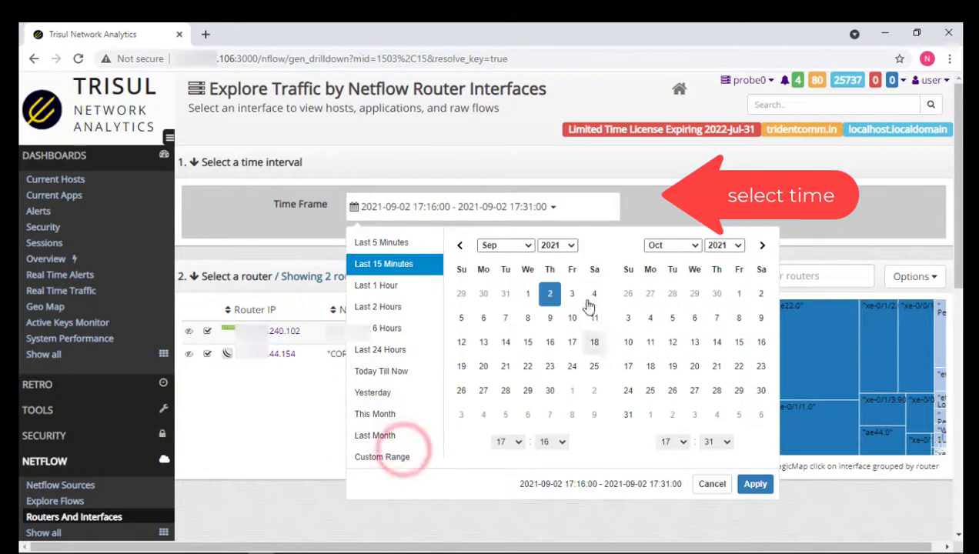
pyautogui.click(274, 232)
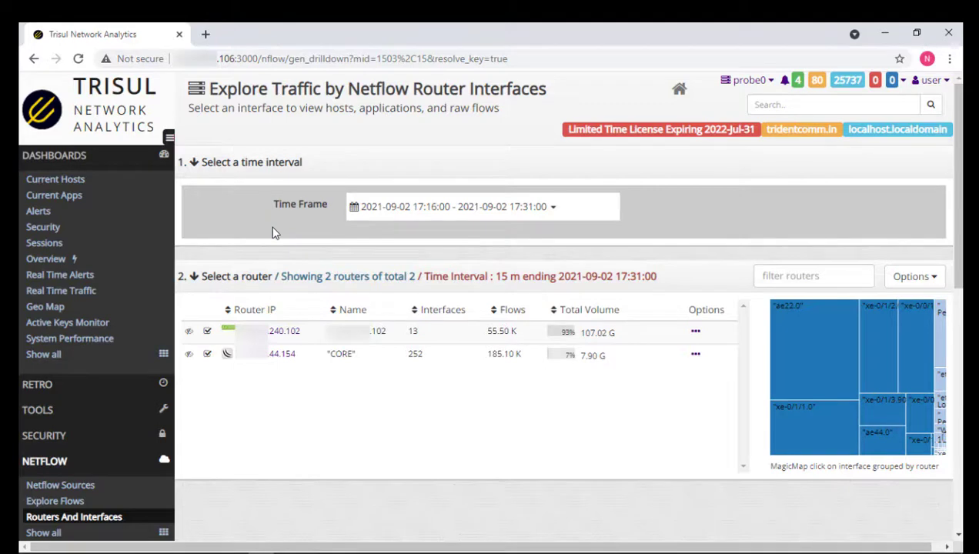
pyautogui.click(451, 211)
# Step: Keep the last 15 minutes and review router 182.75.240.102's 11 active interfaces, led by ae22.0
pyautogui.click(397, 264)
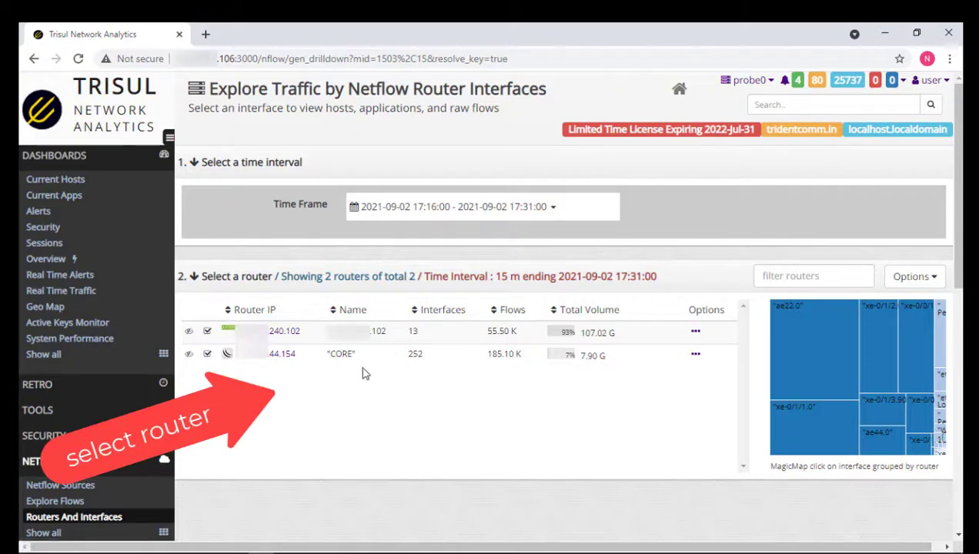
pyautogui.click(265, 331)
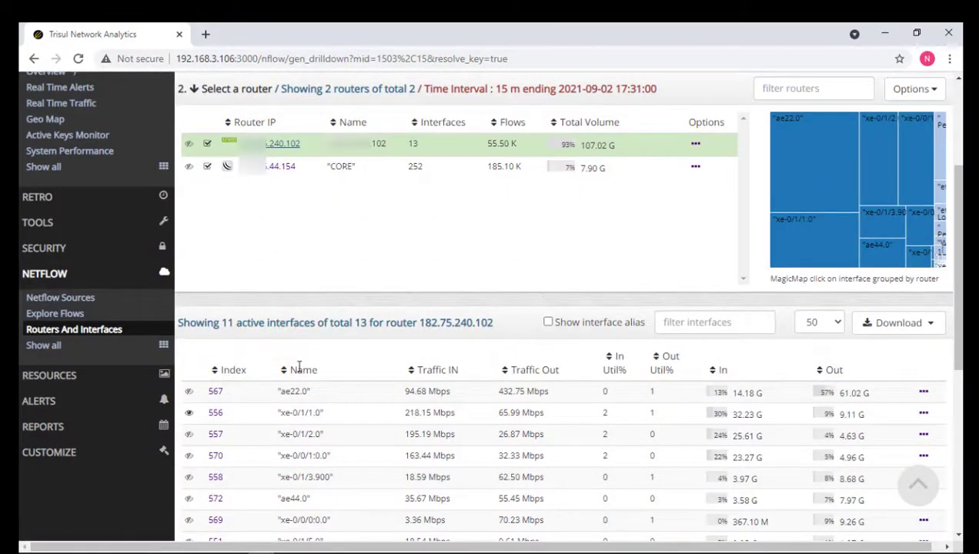
pyautogui.scroll(-2, 284, 375)
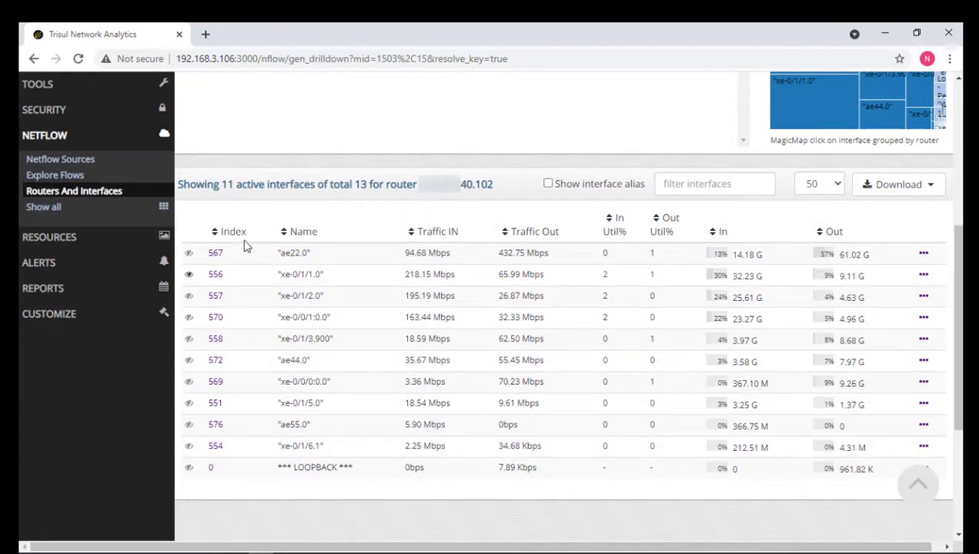
pyautogui.scroll(5, 240, 194)
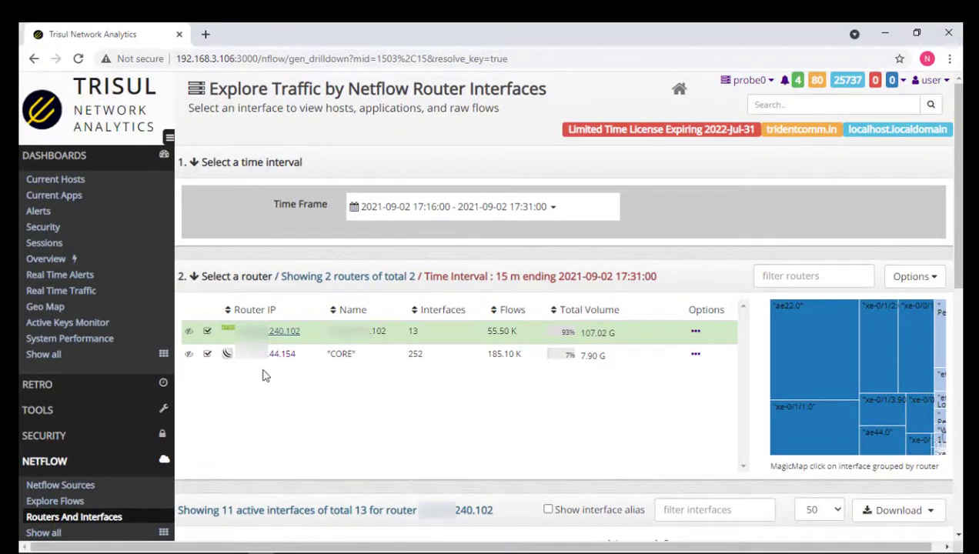
pyautogui.scroll(-5, 261, 375)
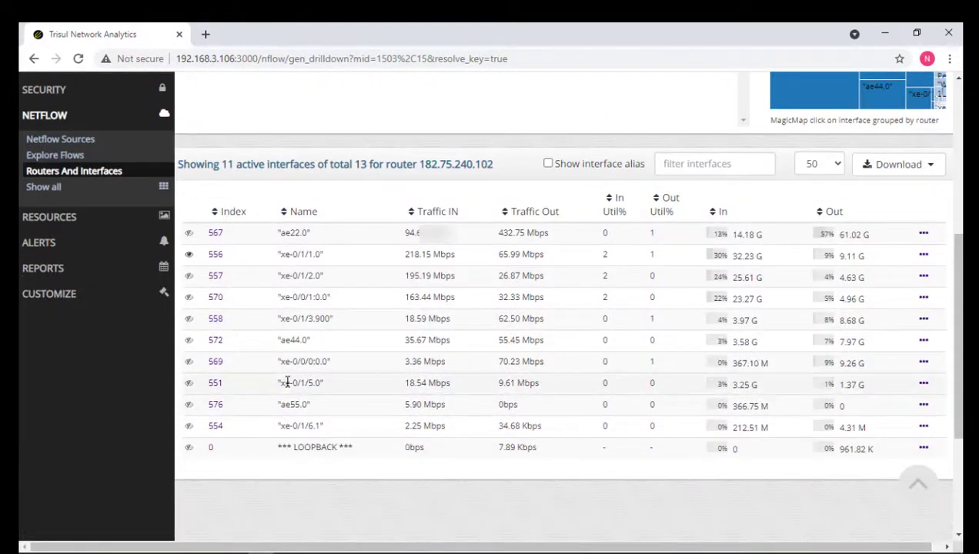
pyautogui.scroll(1, 287, 383)
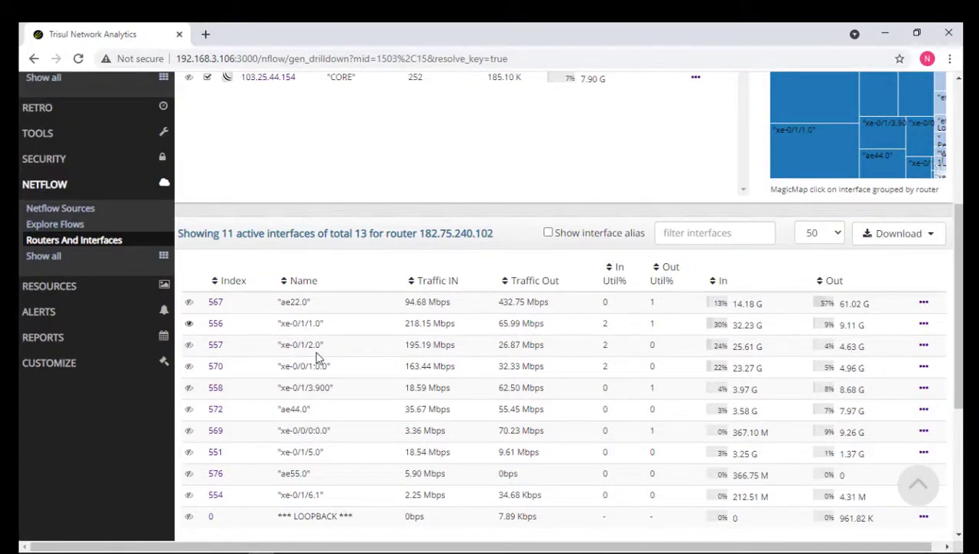
pyautogui.scroll(4, 320, 358)
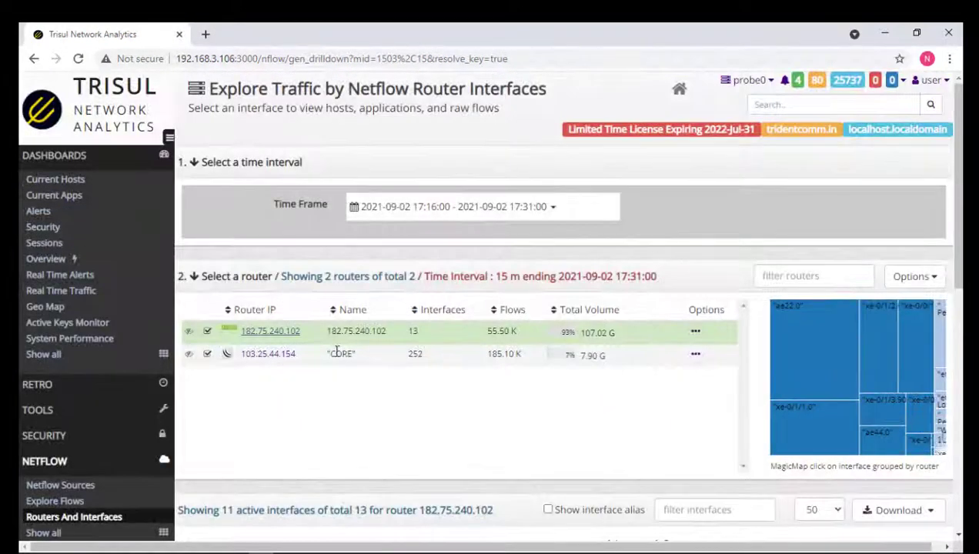
pyautogui.scroll(-3, 633, 498)
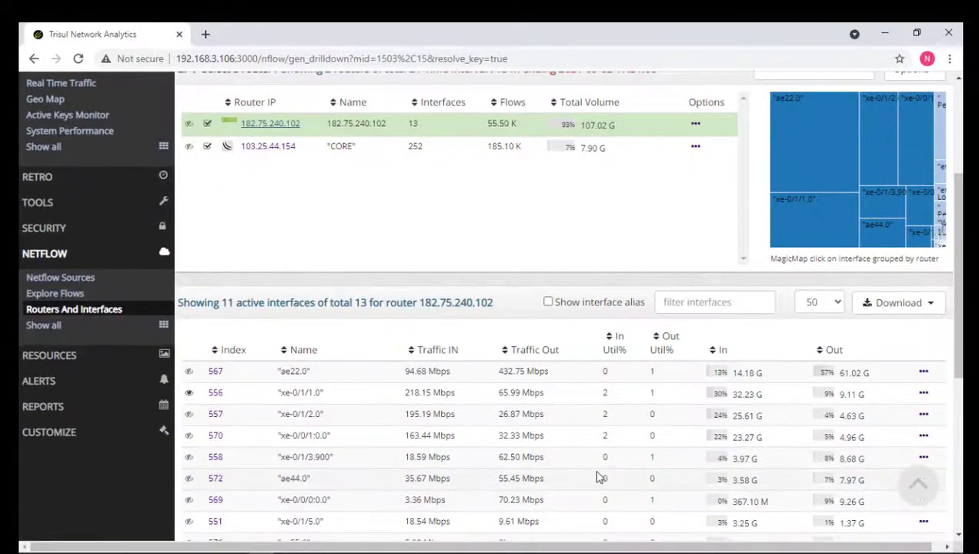
pyautogui.scroll(3, 597, 473)
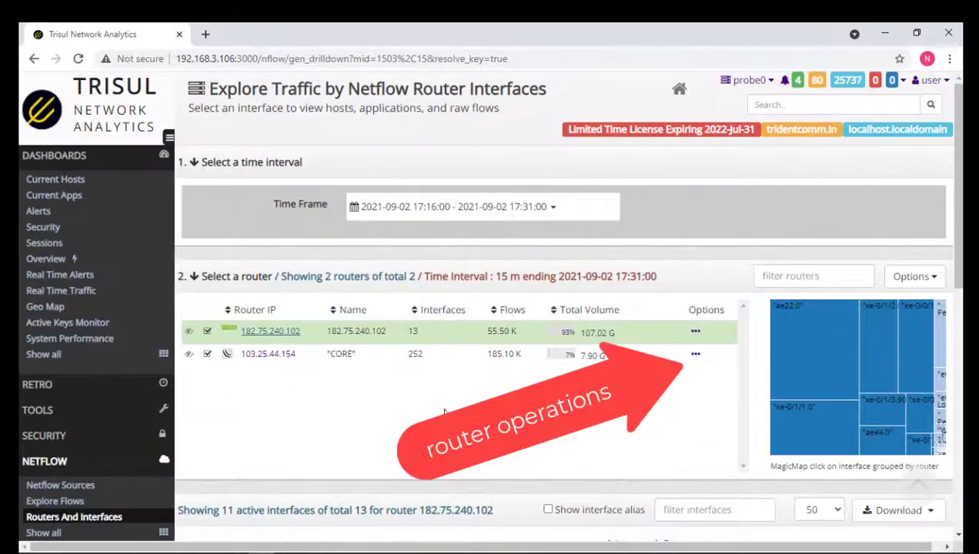
# Step: Open the key dashboard for router 182.75.240.102 from its Options menu
pyautogui.click(696, 334)
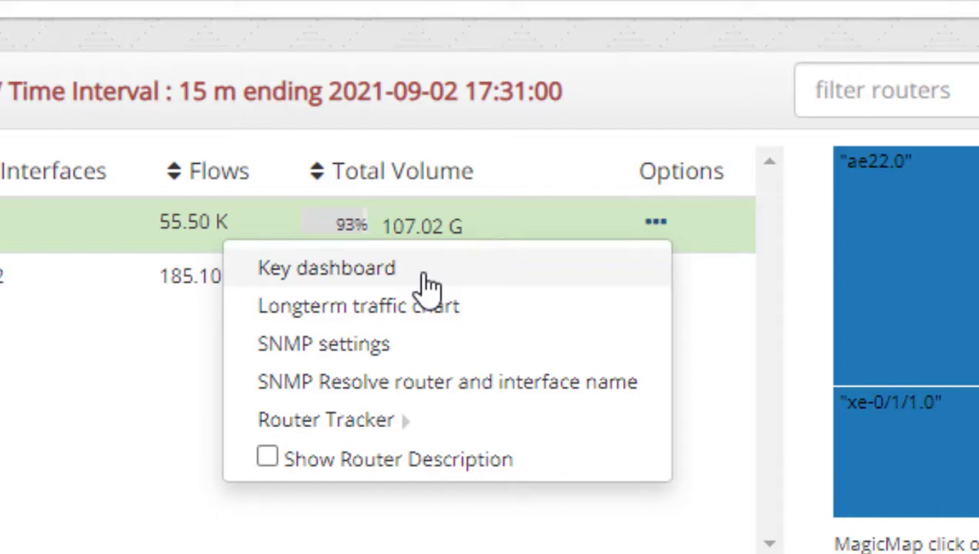
pyautogui.click(429, 284)
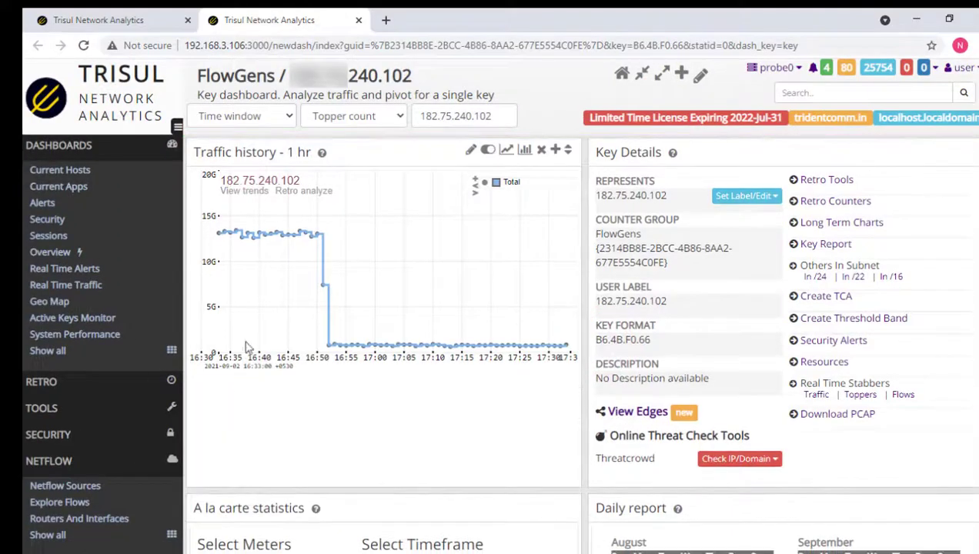
pyautogui.moveTo(207, 76); pyautogui.dragTo(423, 78)
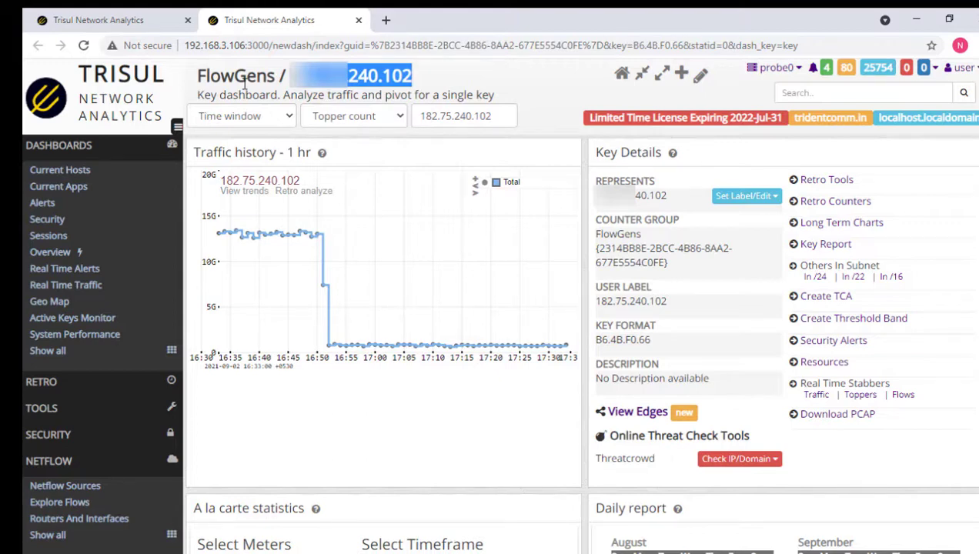
pyautogui.click(367, 77)
pyautogui.scroll(-3, 404, 99)
pyautogui.scroll(3, 406, 250)
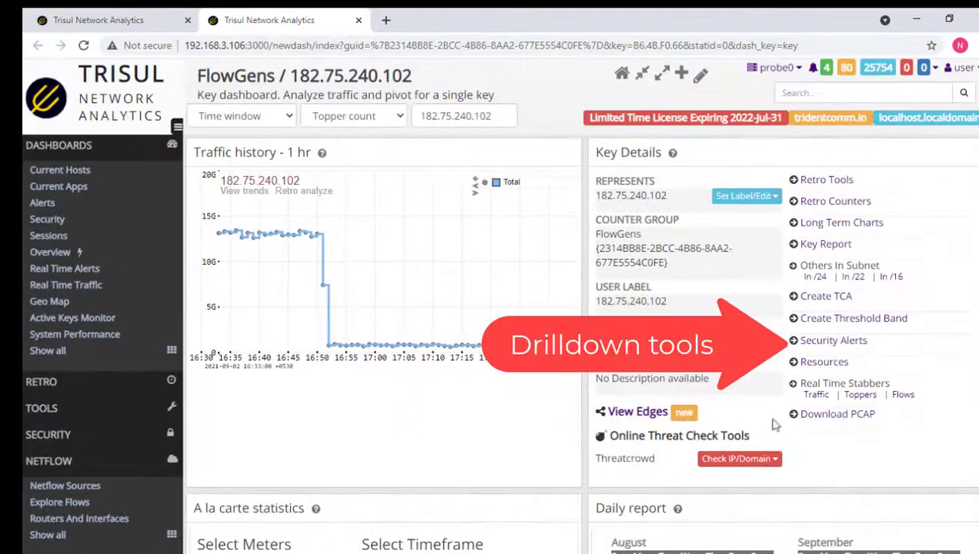
# Step: Open Assign User Label / Edit attributes for the router key and review its SNMP attributes
pyautogui.click(767, 196)
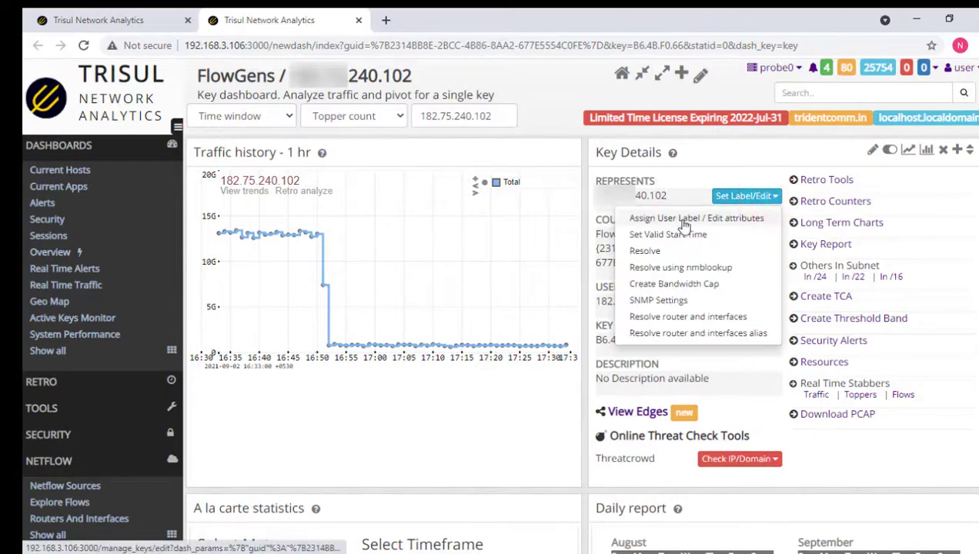
pyautogui.click(679, 219)
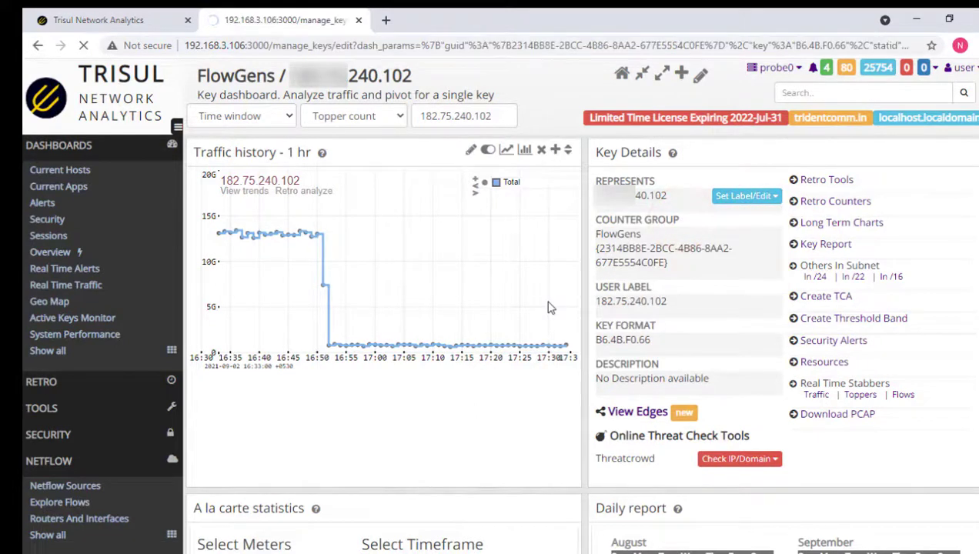
pyautogui.scroll(-3, 548, 307)
pyautogui.scroll(1, 545, 299)
pyautogui.scroll(-3, 429, 377)
pyautogui.scroll(-3, 621, 237)
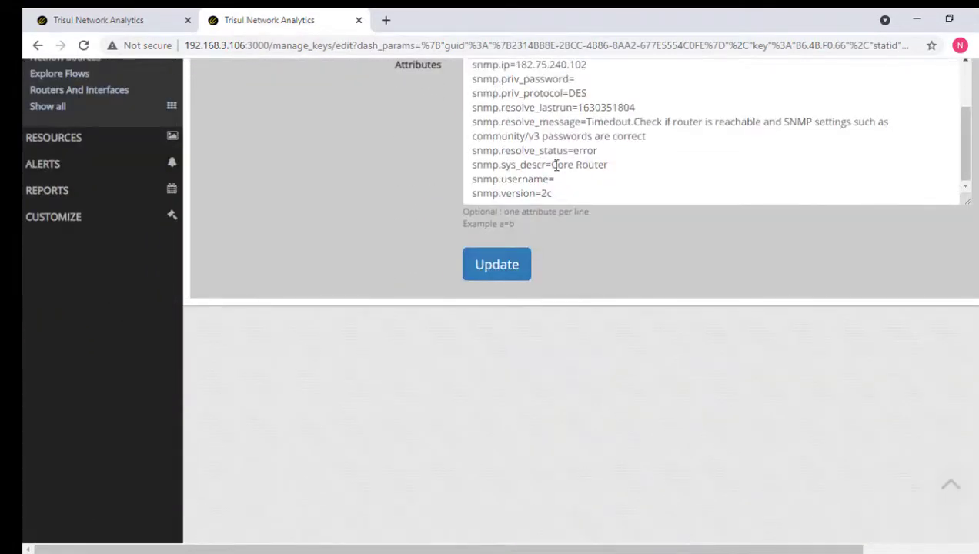
pyautogui.scroll(5, 504, 188)
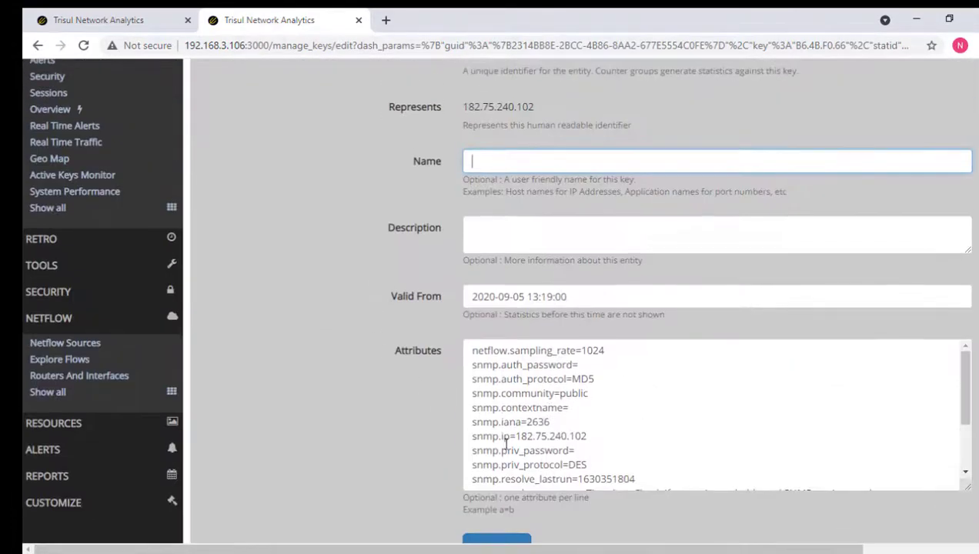
pyautogui.scroll(3, 447, 431)
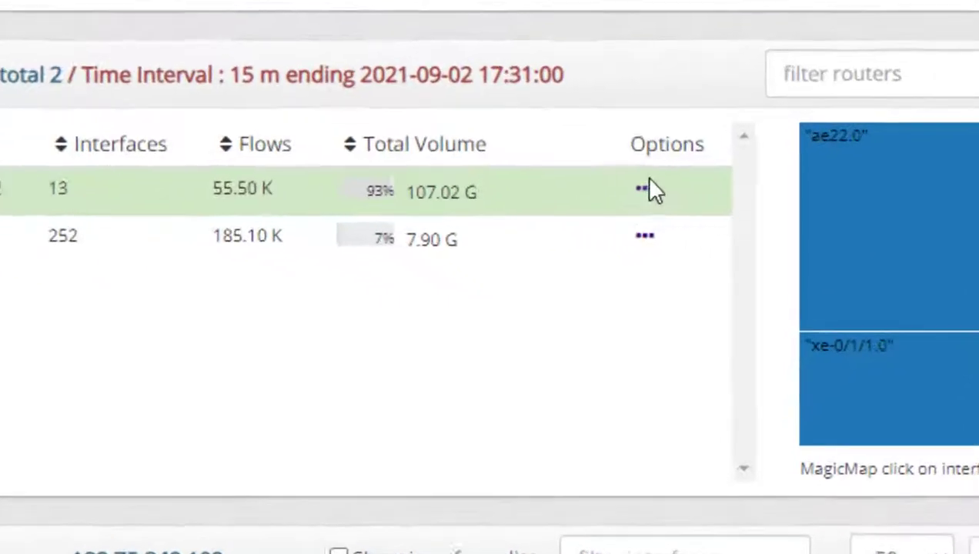
# Step: Open router 182.75.240.102's longterm traffic chart in a new tab, then return to the interfaces tab
pyautogui.click(640, 175)
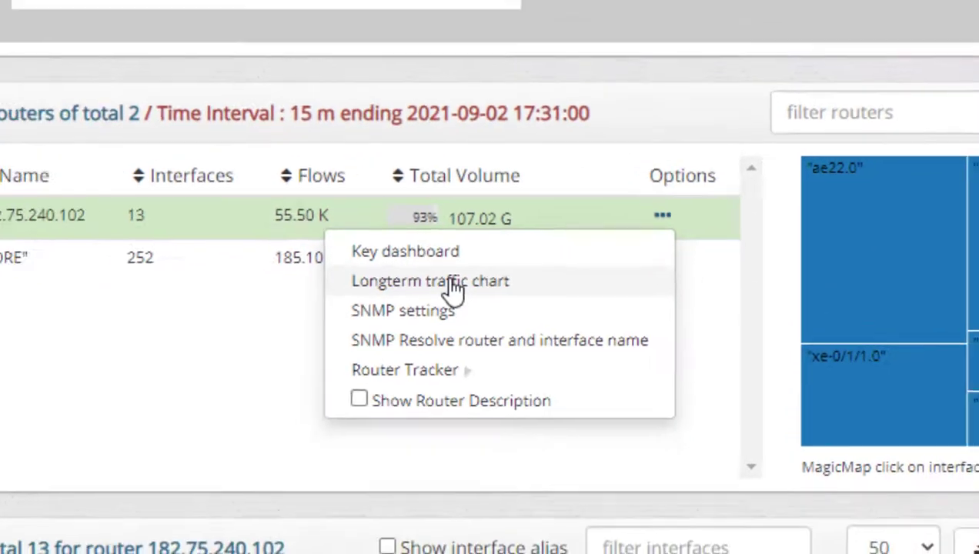
pyautogui.click(396, 257)
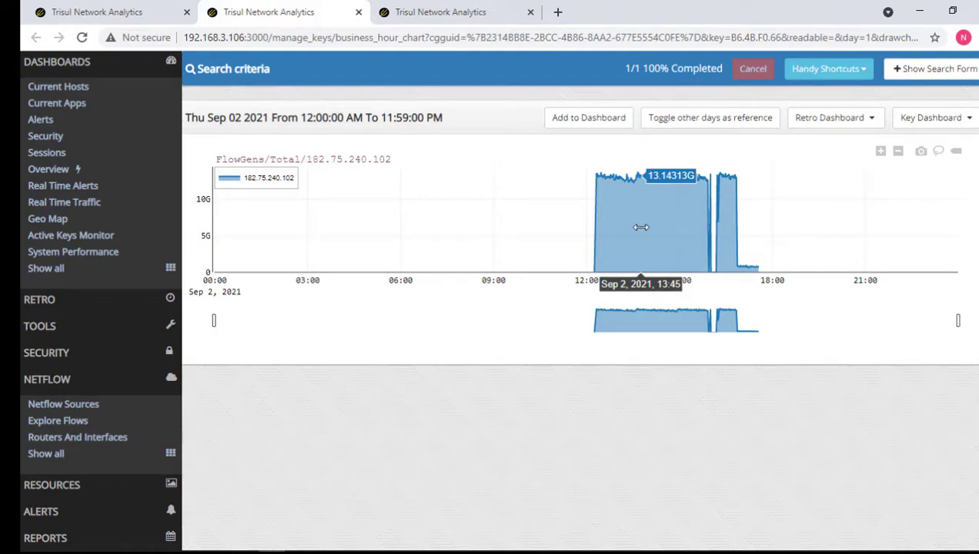
pyautogui.click(139, 11)
# Step: Open router 182.75.240.102's SNMP settings, then bring up the Router Tracker enable/disable choices
pyautogui.click(722, 321)
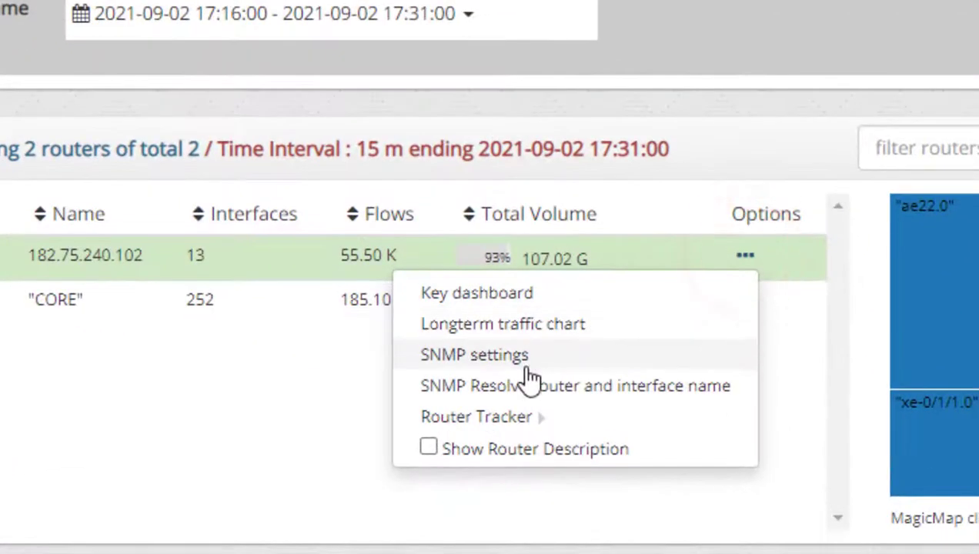
pyautogui.click(512, 362)
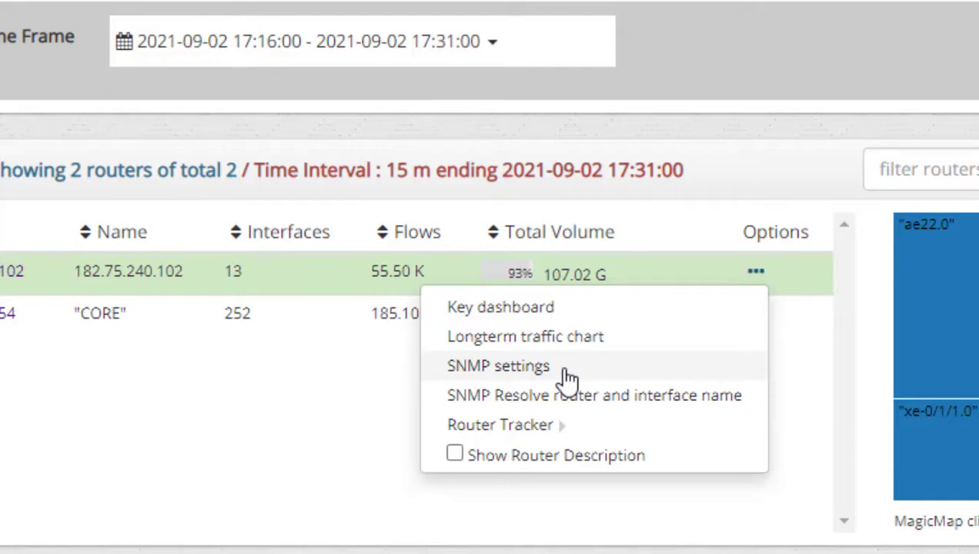
pyautogui.moveTo(575, 447)
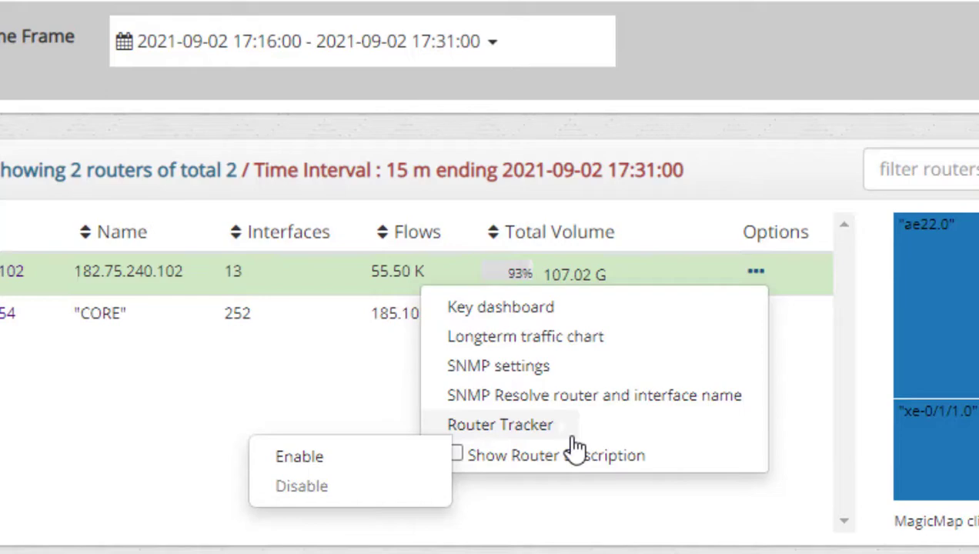
# Step: Toggle Show Router Description on and off, leaving the description column hidden
pyautogui.click(456, 456)
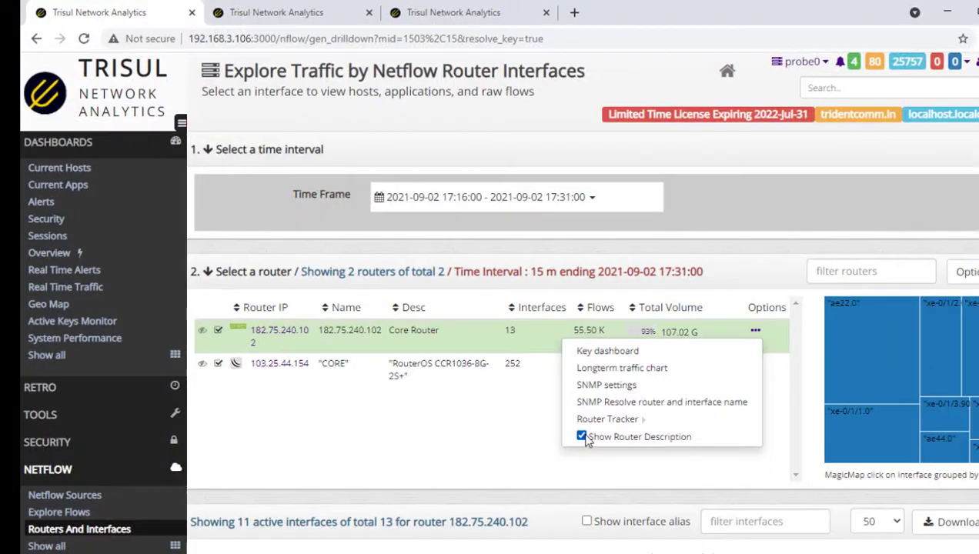
pyautogui.click(553, 441)
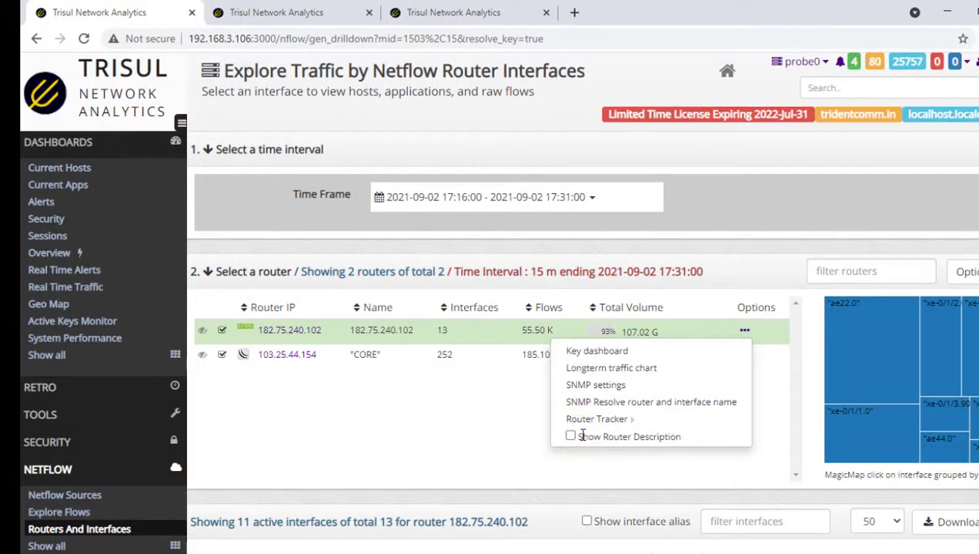
pyautogui.click(572, 438)
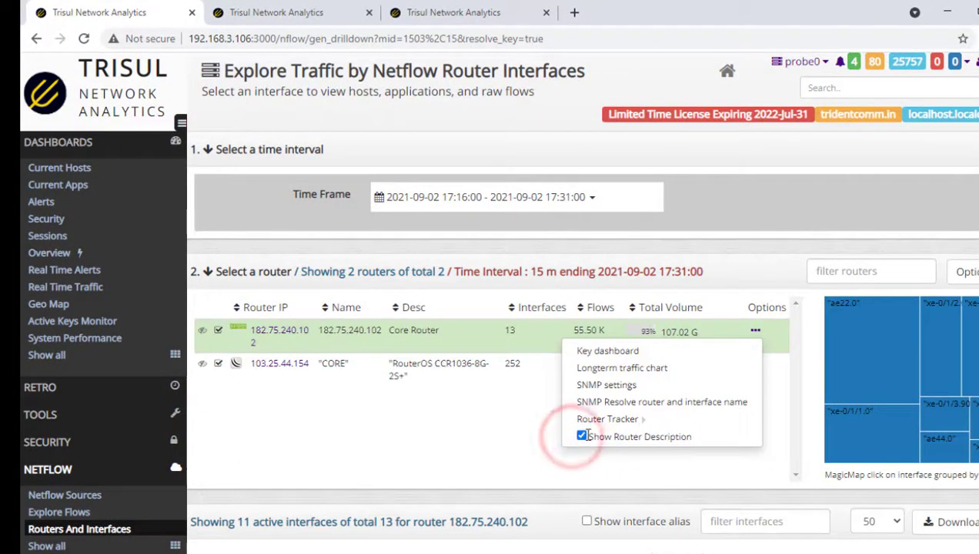
pyautogui.click(572, 437)
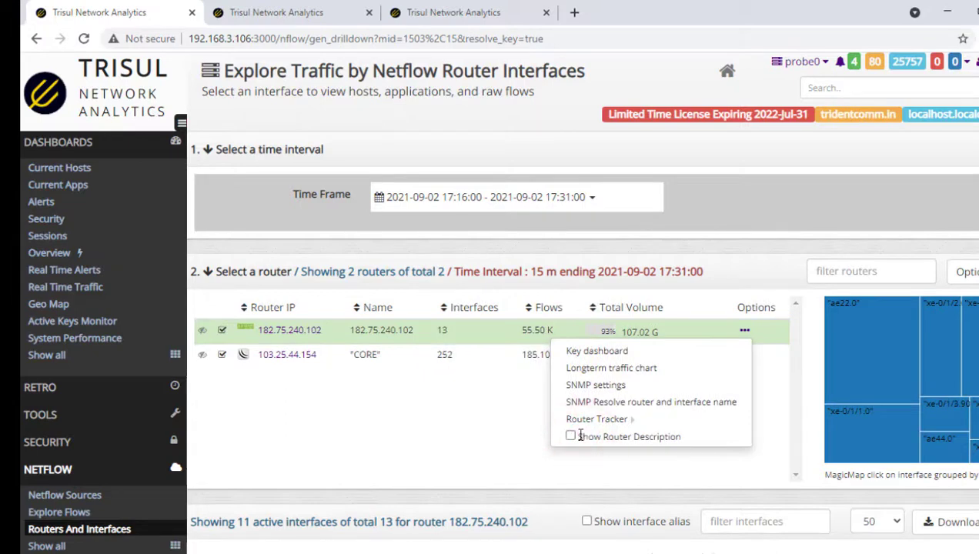
pyautogui.click(504, 467)
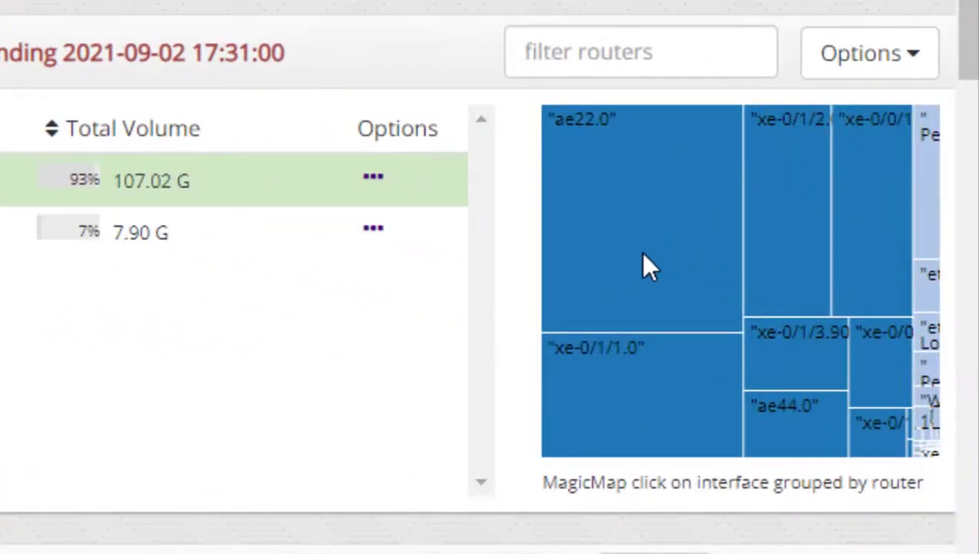
pyautogui.moveTo(714, 384)
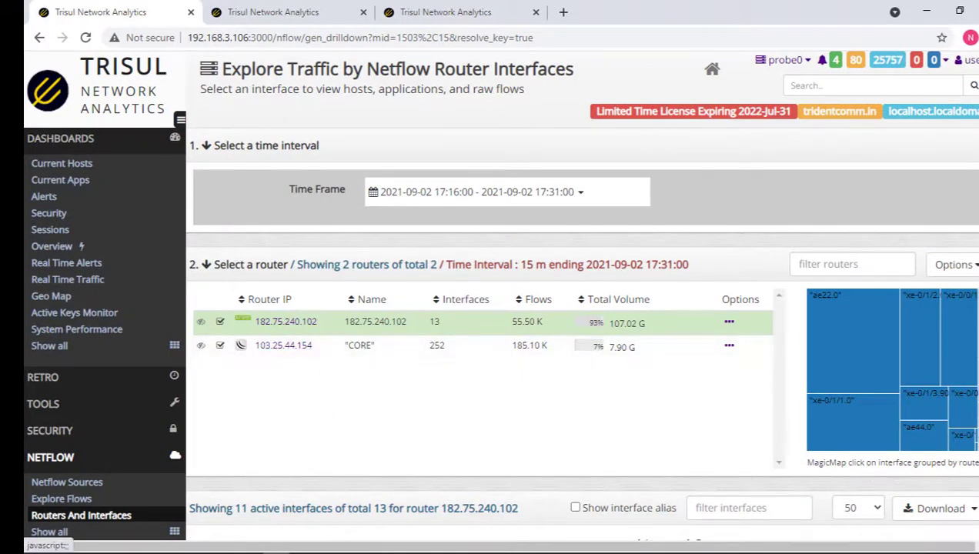
pyautogui.moveTo(841, 309)
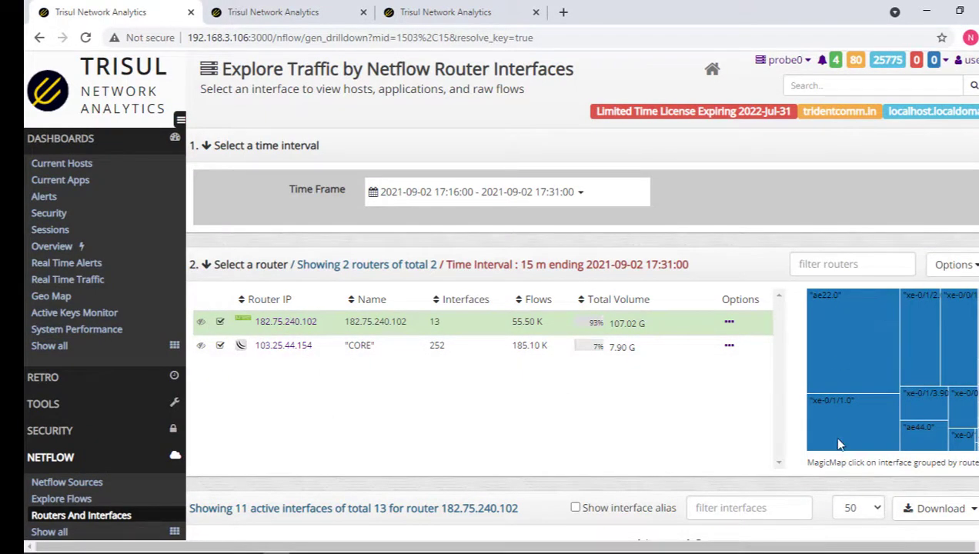
pyautogui.moveTo(842, 444)
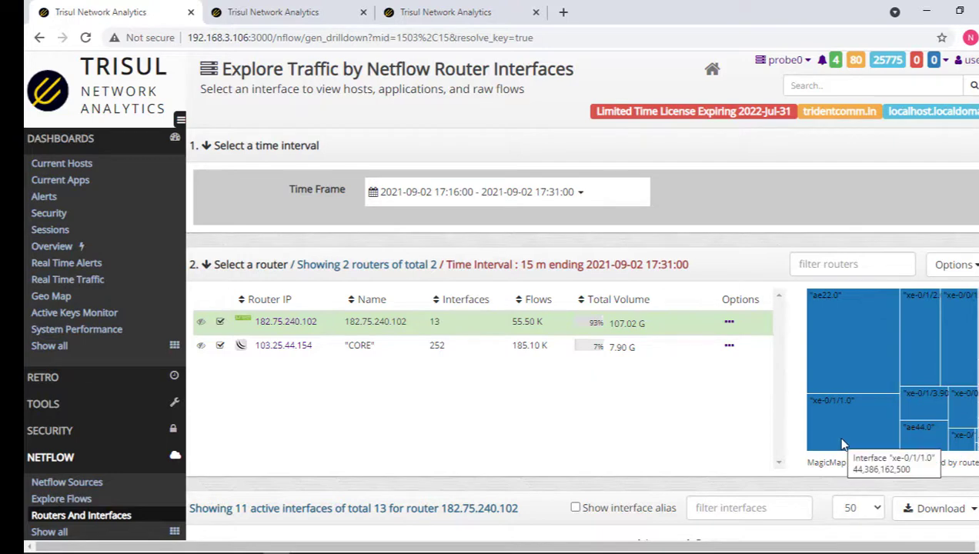
pyautogui.moveTo(919, 337)
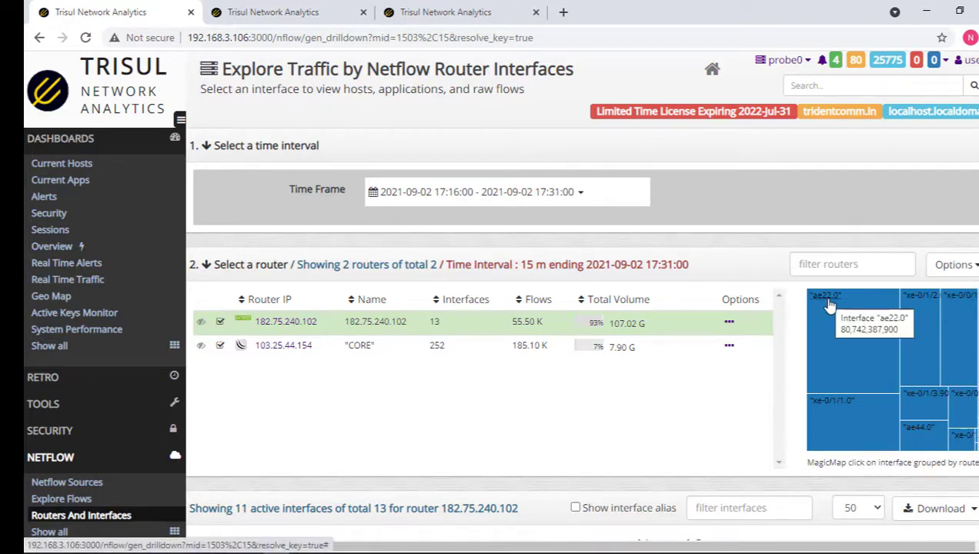
pyautogui.scroll(-3, 612, 476)
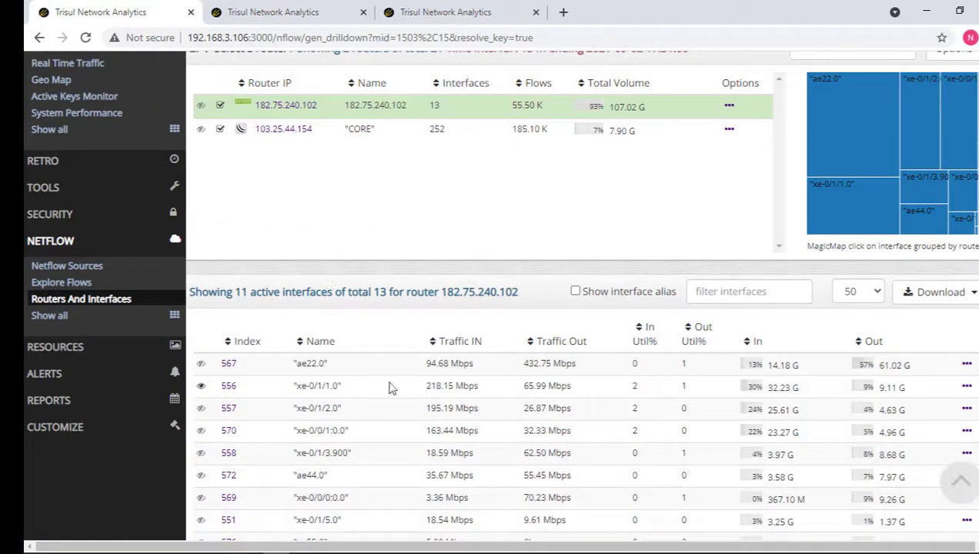
pyautogui.scroll(3, 577, 472)
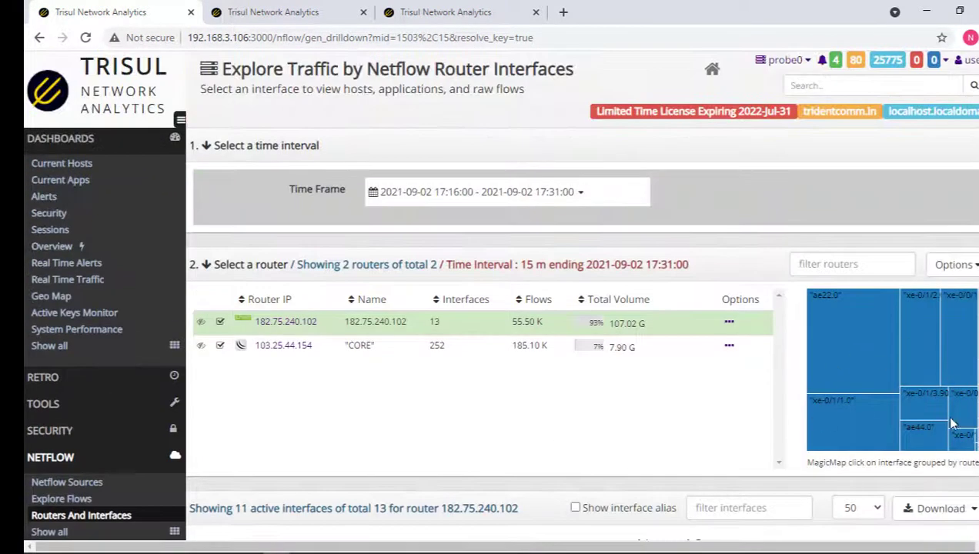
# Step: View router 103.25.44.154's interfaces, then reload router 182.75.240.102's 11 active interfaces
pyautogui.click(284, 344)
pyautogui.scroll(-3, 277, 343)
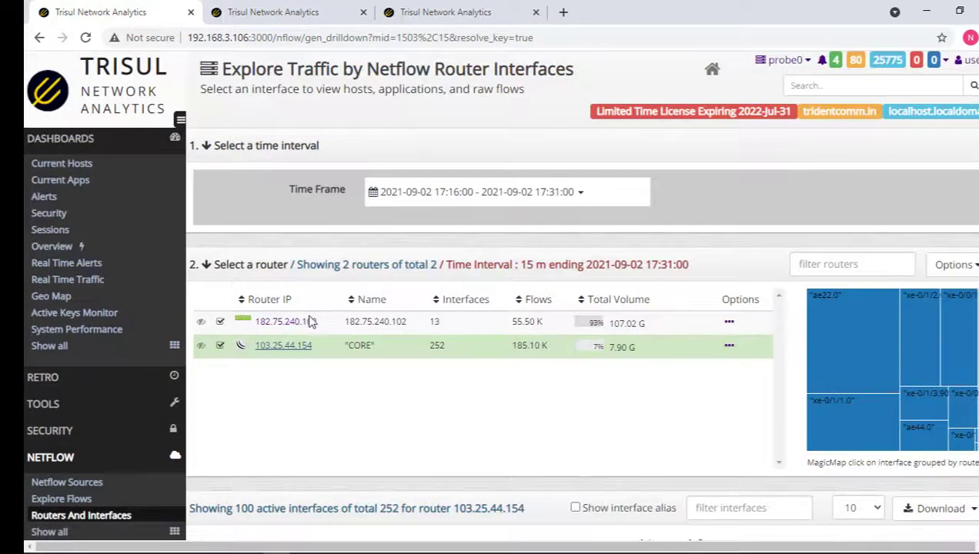
pyautogui.click(287, 323)
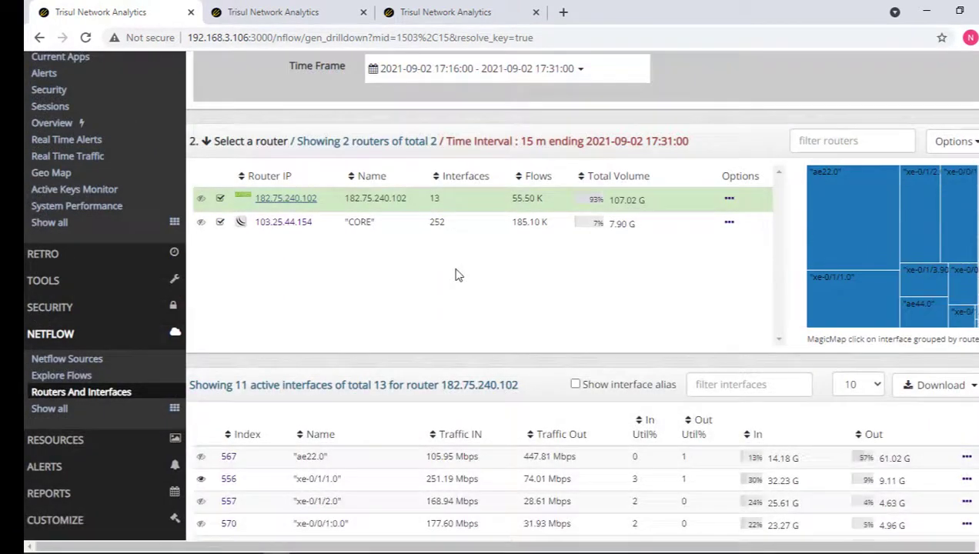
pyautogui.scroll(3, 455, 273)
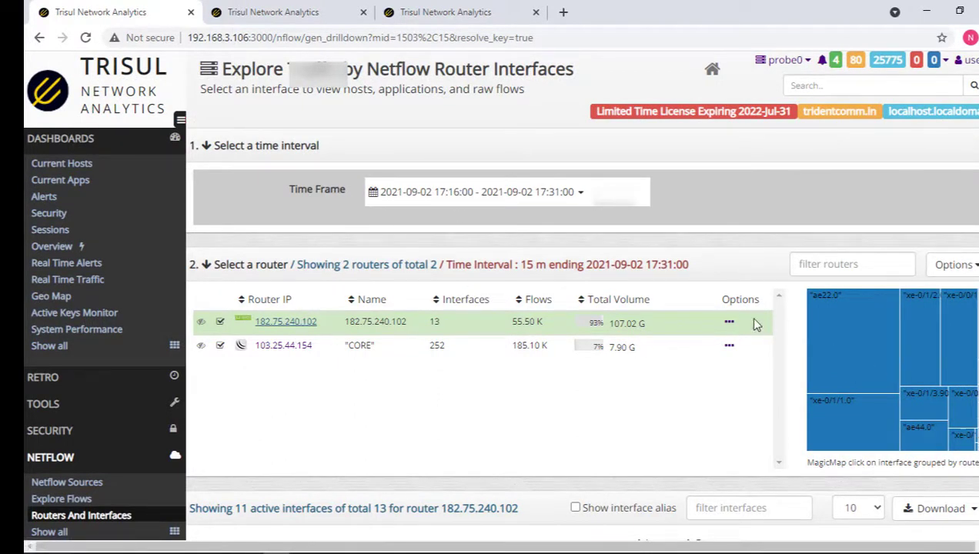
pyautogui.click(287, 324)
pyautogui.scroll(-3, 288, 324)
pyautogui.scroll(-3, 289, 325)
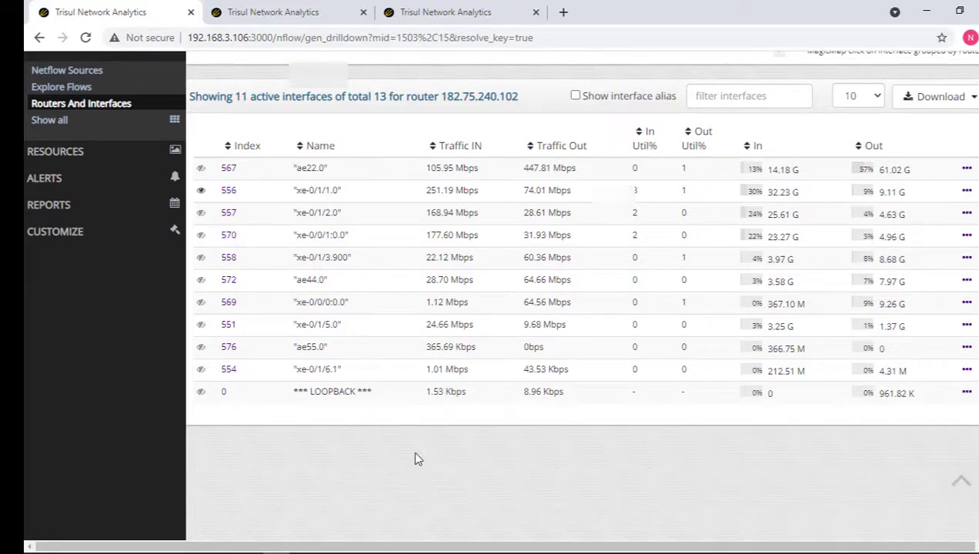
# Step: Enable Show interface alias so the interfaces table lists aliases instead of raw names
pyautogui.moveTo(209, 97); pyautogui.dragTo(366, 99)
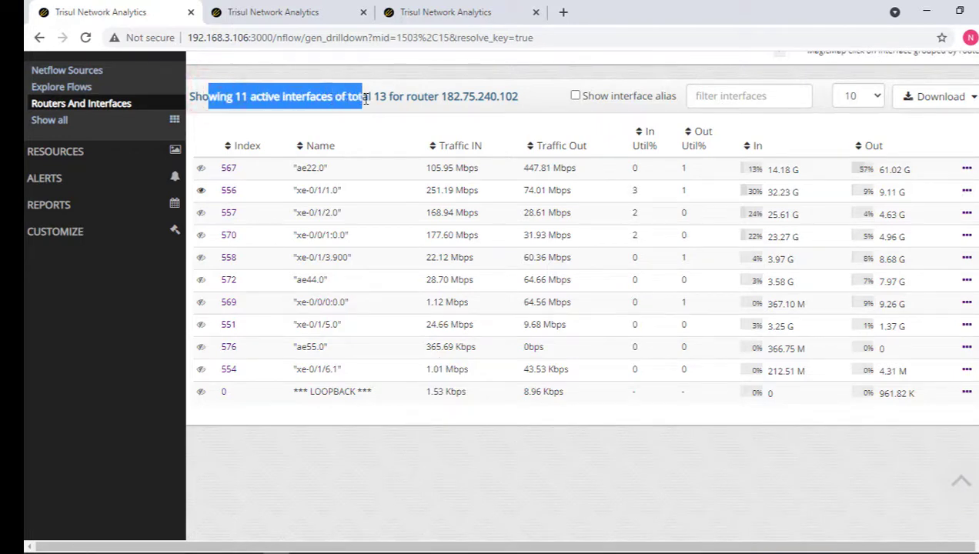
pyautogui.click(575, 96)
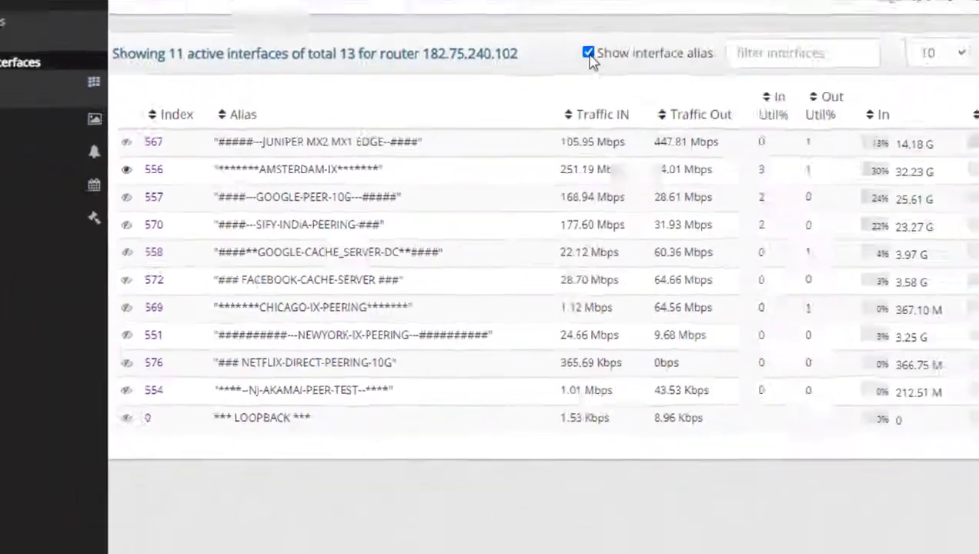
pyautogui.click(534, 108)
pyautogui.click(535, 108)
pyautogui.click(535, 109)
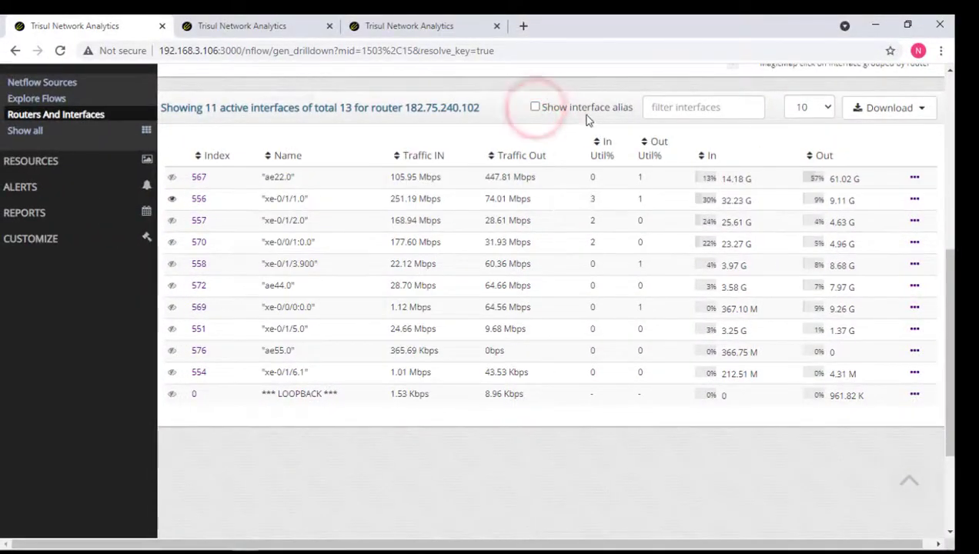
pyautogui.click(535, 109)
# Step: Test the Filter interfaces box with 'sidy', then clear it to list all interfaces
pyautogui.click(695, 108)
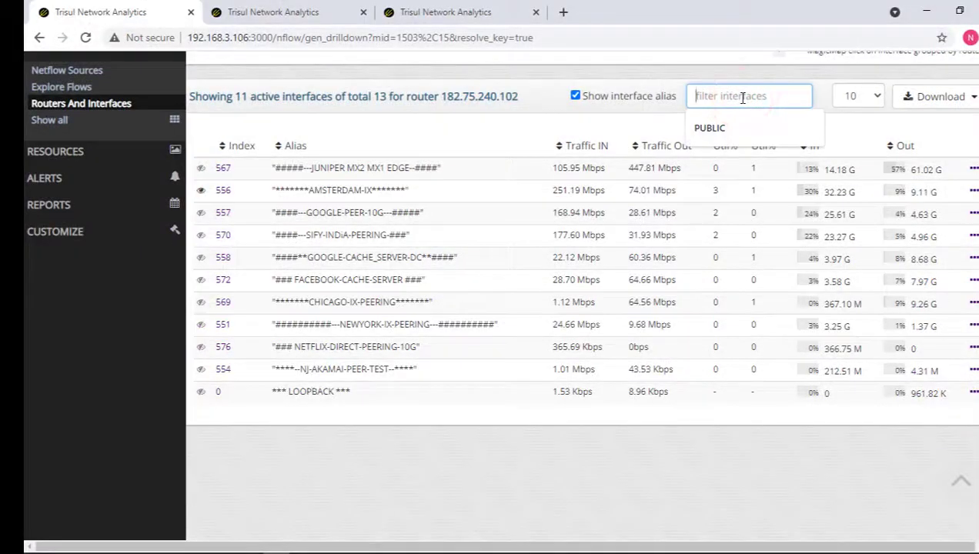
pyautogui.write('sidy')
pyautogui.press('BackSpace')
pyautogui.press('BackSpace')
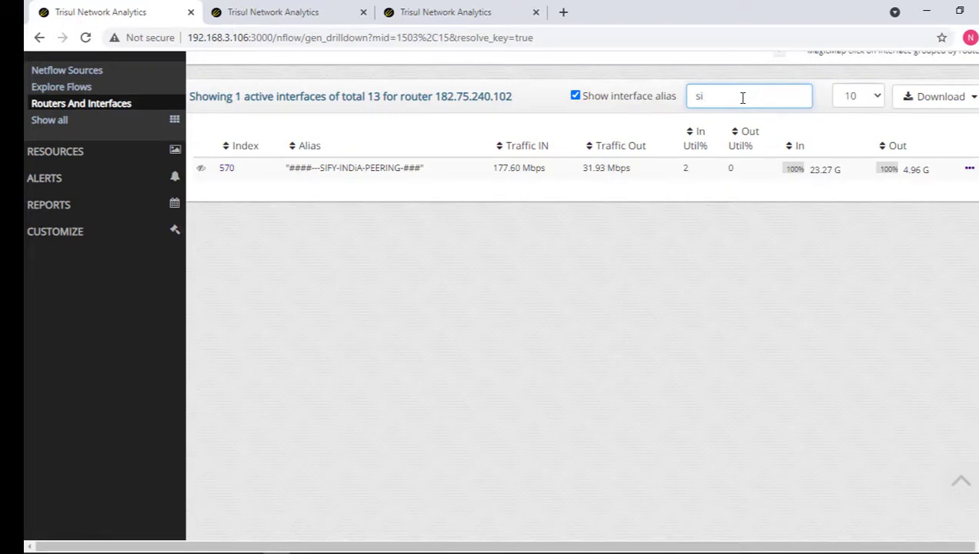
pyautogui.press('BackSpace')
pyautogui.press('BackSpace')
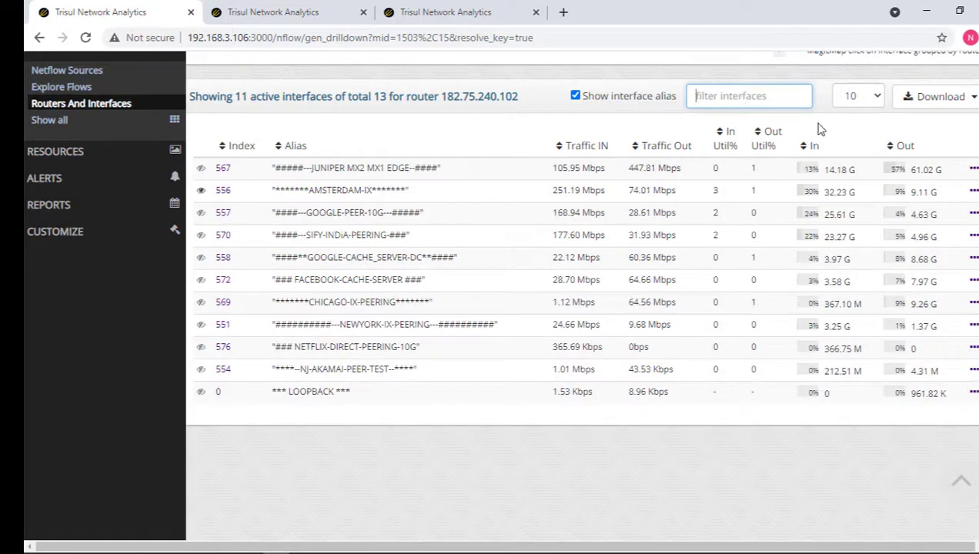
# Step: Export the interfaces table as a PDF via Download > Download PDF
pyautogui.click(877, 97)
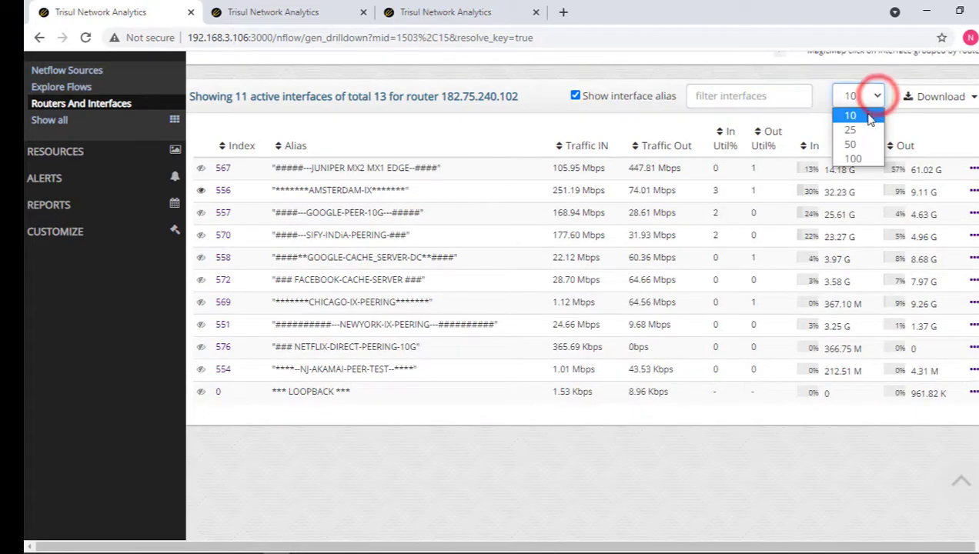
pyautogui.click(574, 414)
pyautogui.click(972, 100)
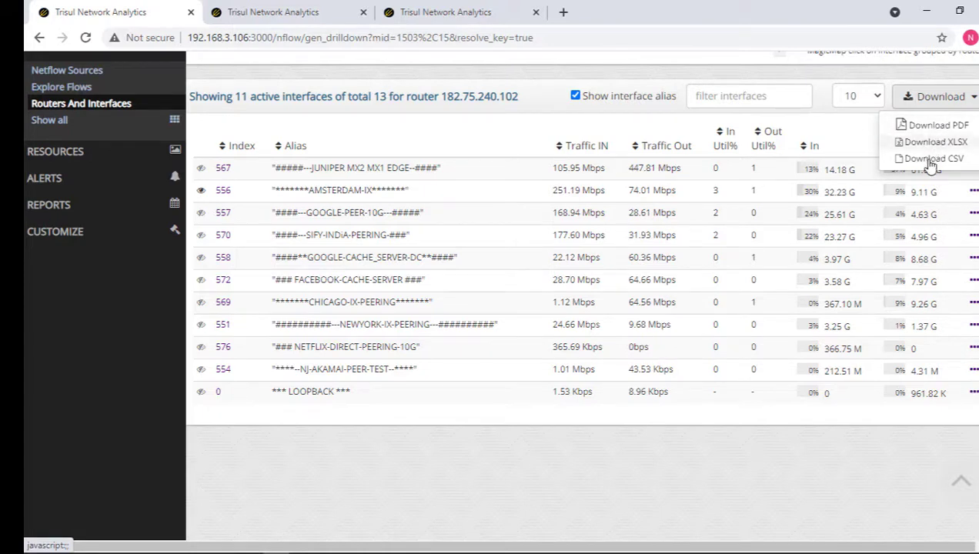
pyautogui.click(933, 131)
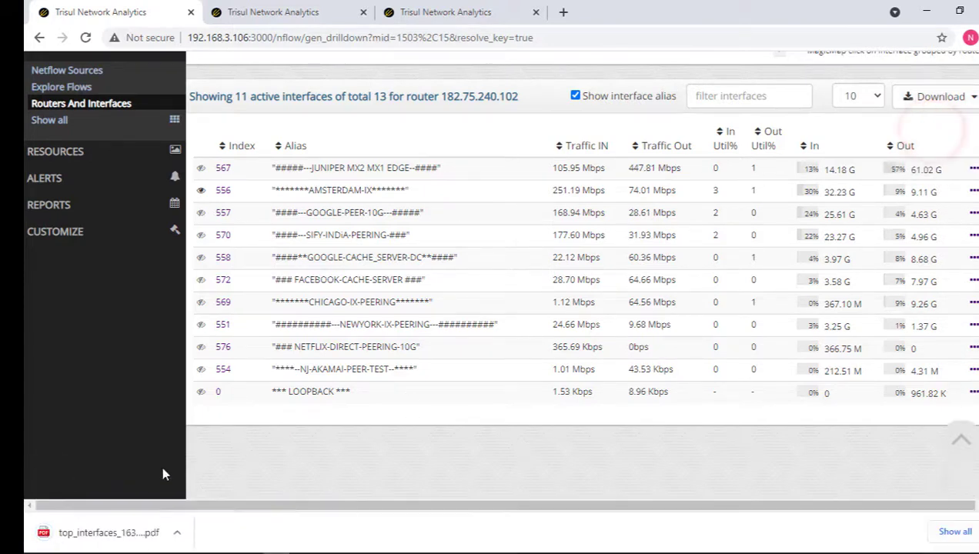
# Step: View the downloaded one-page Top Interfaces Report PDF, then return to the interfaces page
pyautogui.click(77, 533)
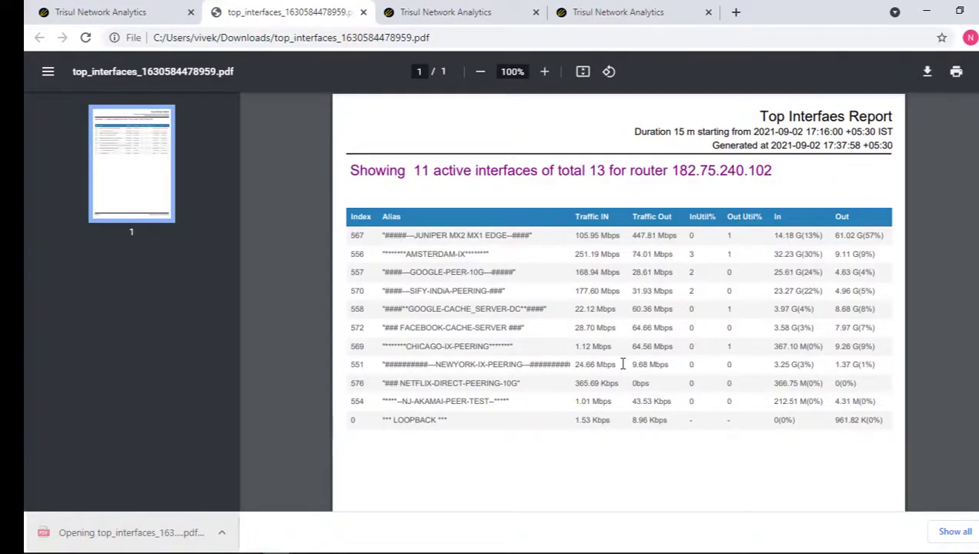
pyautogui.scroll(-4, 622, 363)
pyautogui.scroll(3, 623, 364)
pyautogui.click(91, 10)
pyautogui.scroll(3, 458, 361)
pyautogui.scroll(-2, 459, 411)
pyautogui.scroll(-1, 460, 414)
# Step: Keep aliases shown and sort interfaces by Traffic IN descending, putting AMSTERDAM-IX on top
pyautogui.scroll(4, 309, 258)
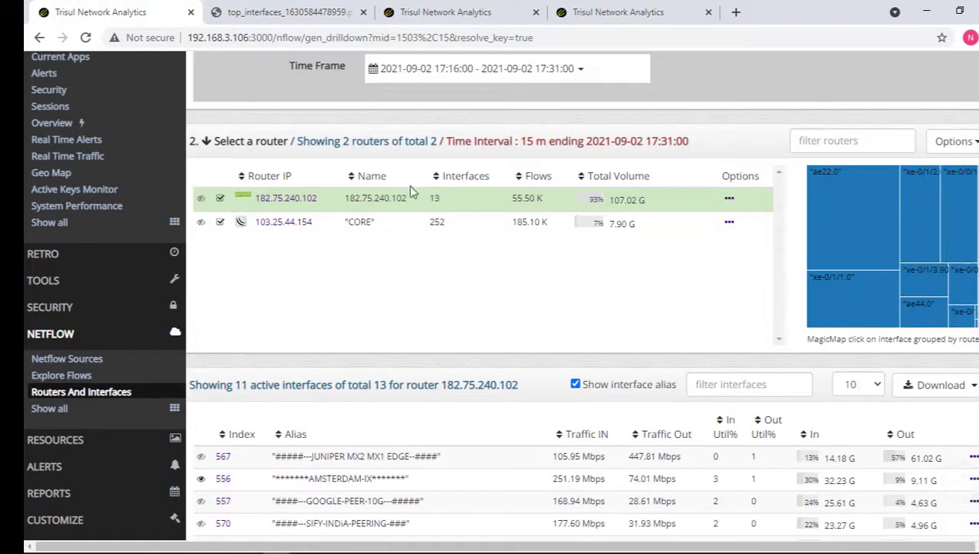
pyautogui.scroll(-3, 308, 241)
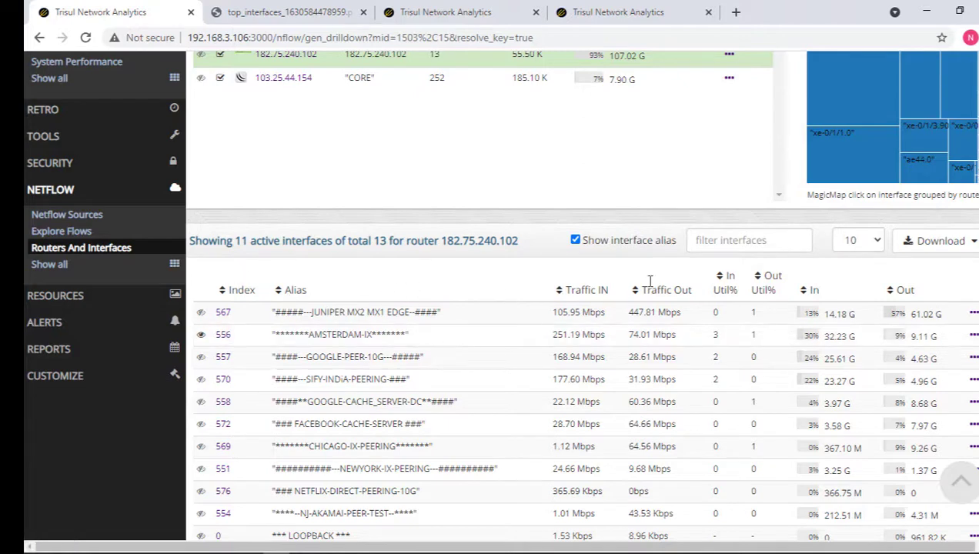
pyautogui.click(576, 240)
pyautogui.click(576, 240)
pyautogui.doubleClick(582, 290)
pyautogui.click(561, 290)
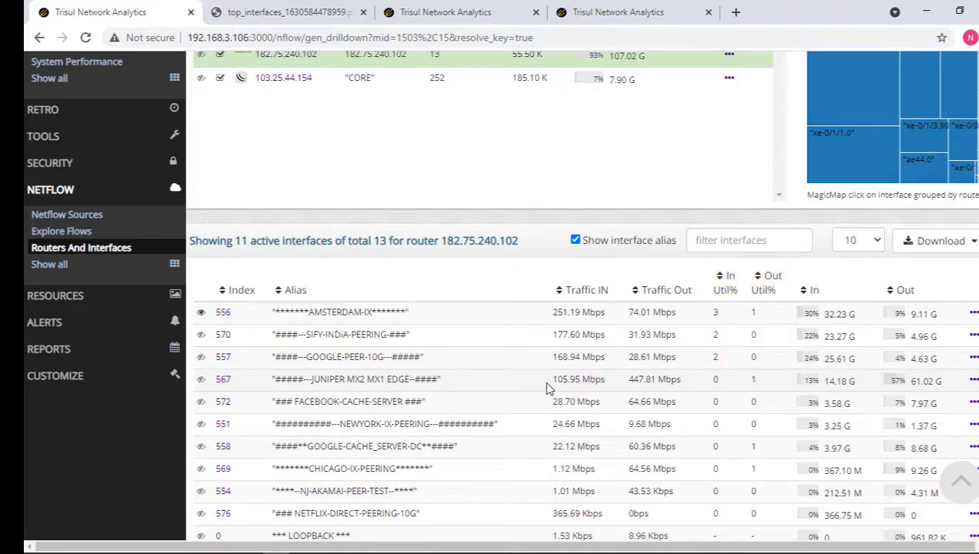
pyautogui.scroll(-1, 704, 183)
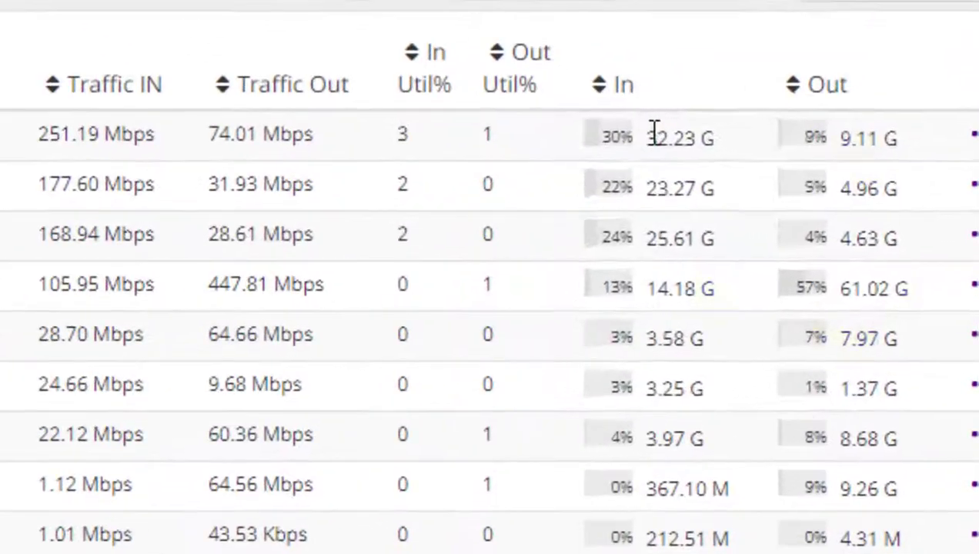
pyautogui.moveTo(757, 201); pyautogui.dragTo(804, 201)
pyautogui.moveTo(841, 138); pyautogui.dragTo(885, 139)
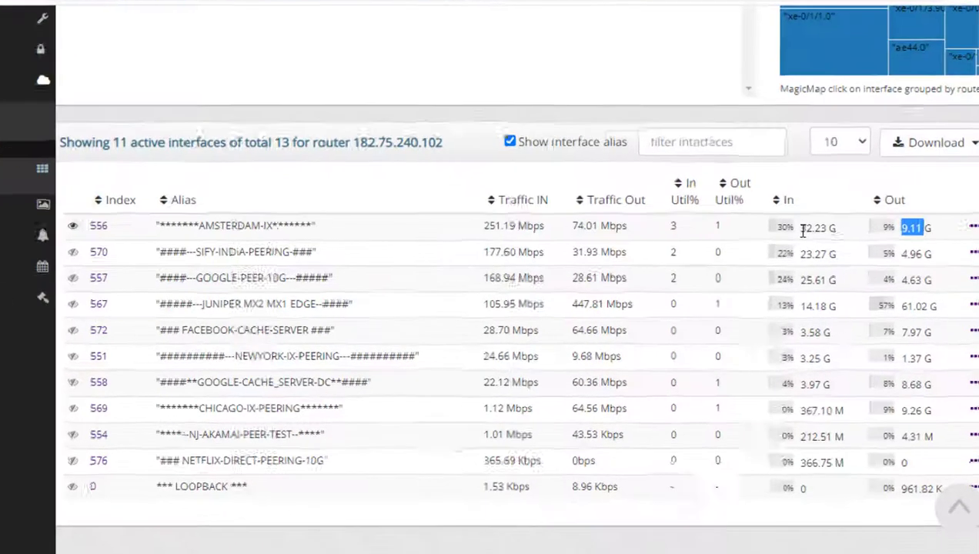
pyautogui.moveTo(803, 229); pyautogui.dragTo(847, 232)
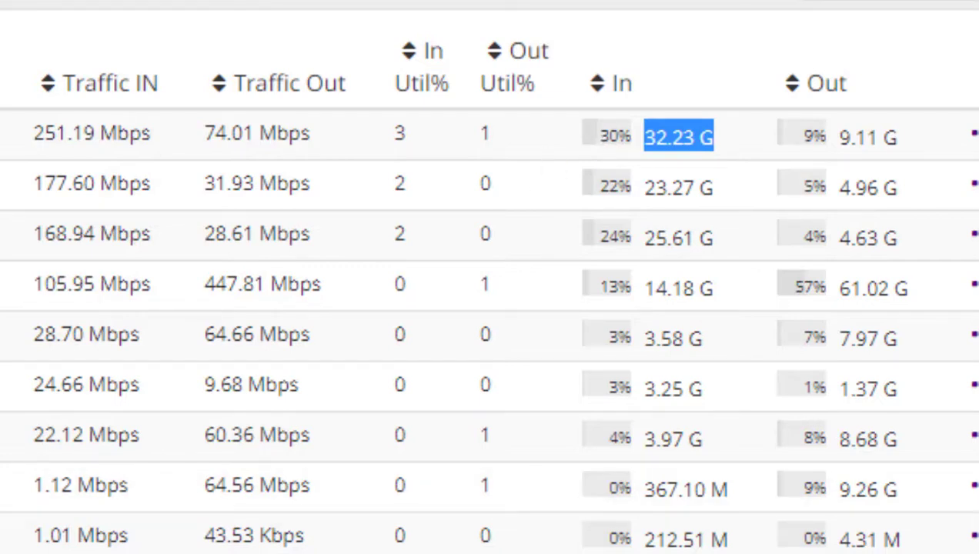
pyautogui.click(908, 286)
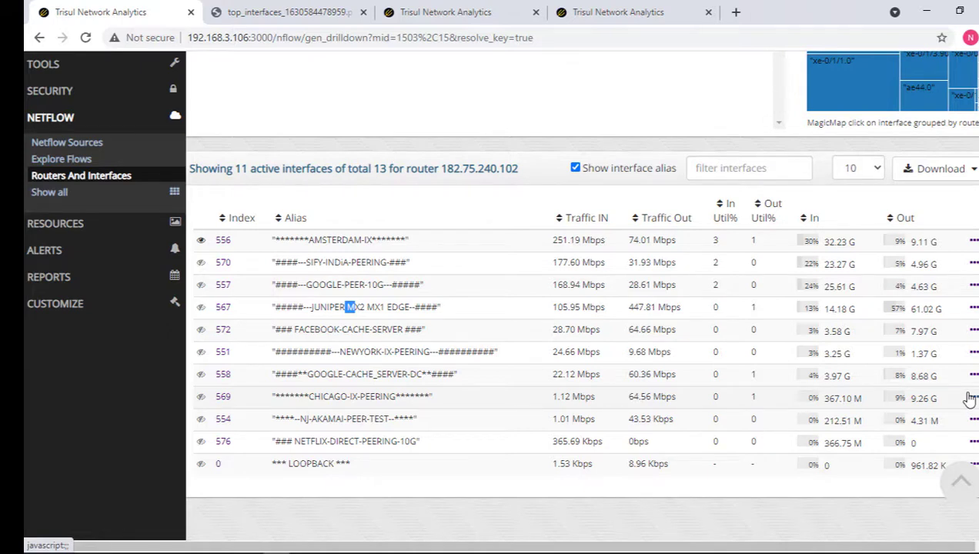
pyautogui.scroll(2, 358, 357)
pyautogui.scroll(-2, 447, 261)
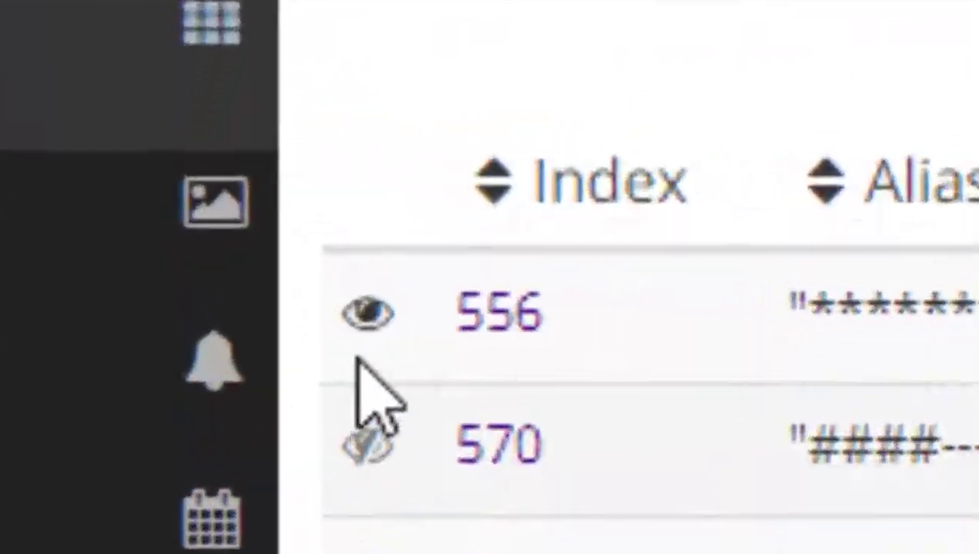
pyautogui.moveTo(202, 241)
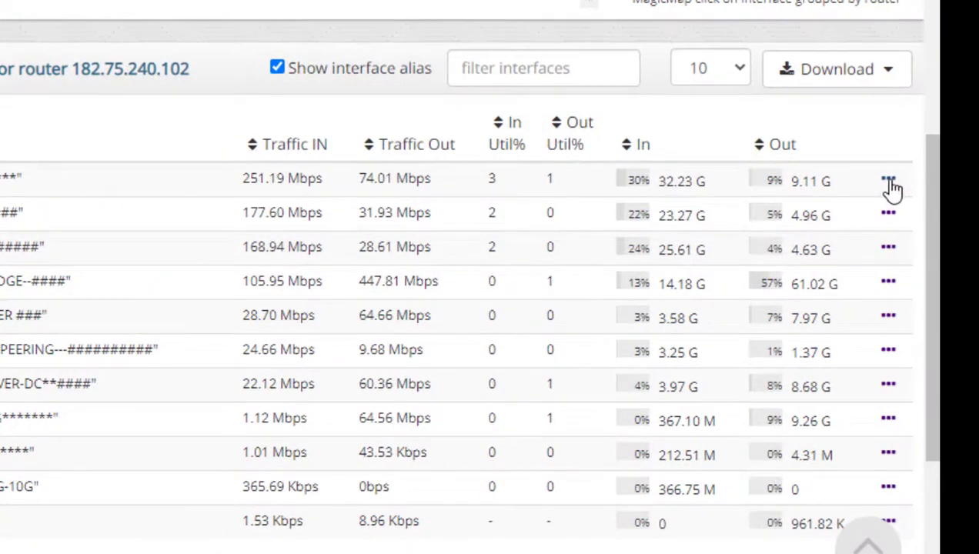
# Step: Show Interface Details for AMSTERDAM-IX interface 556 (xe-0/1/1.0) on router 182.75.240.102
pyautogui.click(889, 183)
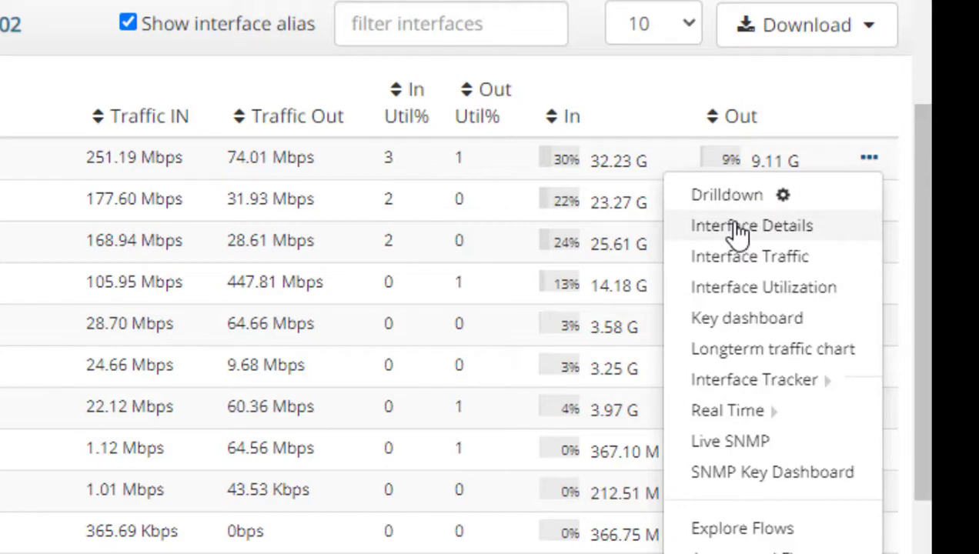
pyautogui.click(739, 227)
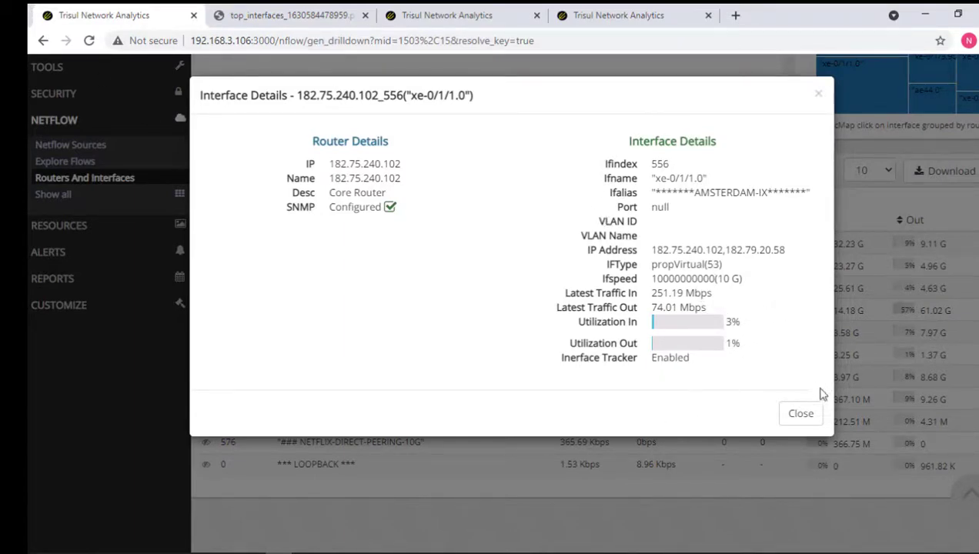
# Step: Close the details and show interface 556's traffic history for the last 6 hours
pyautogui.click(800, 414)
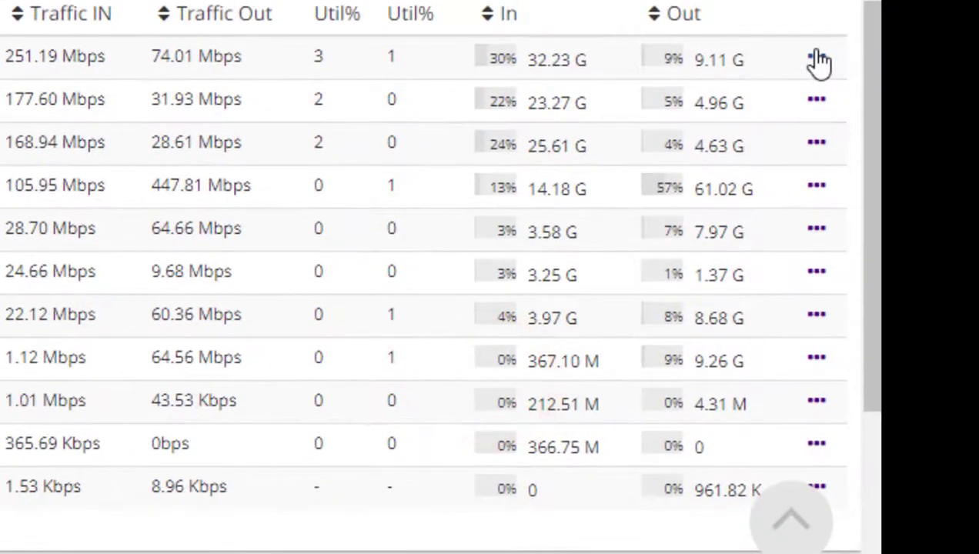
pyautogui.click(968, 221)
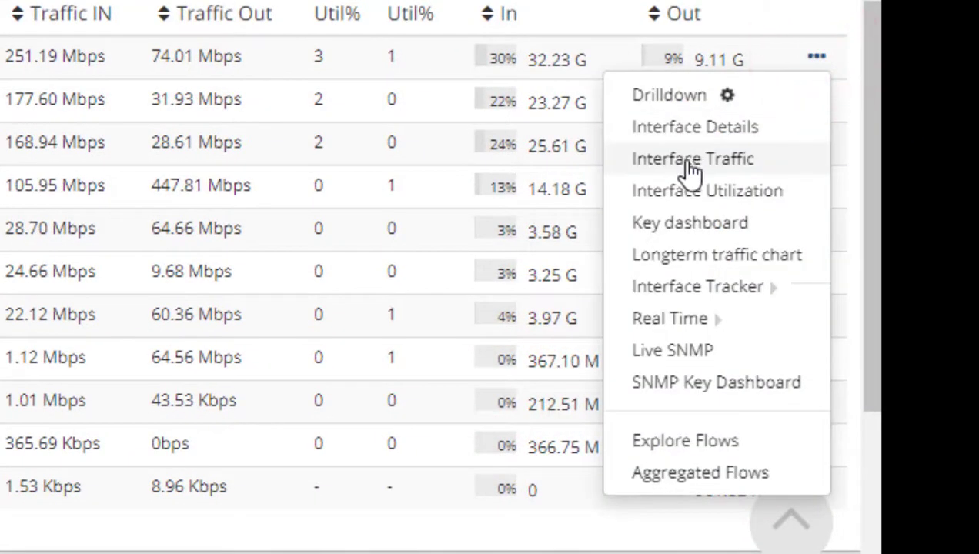
pyautogui.click(689, 160)
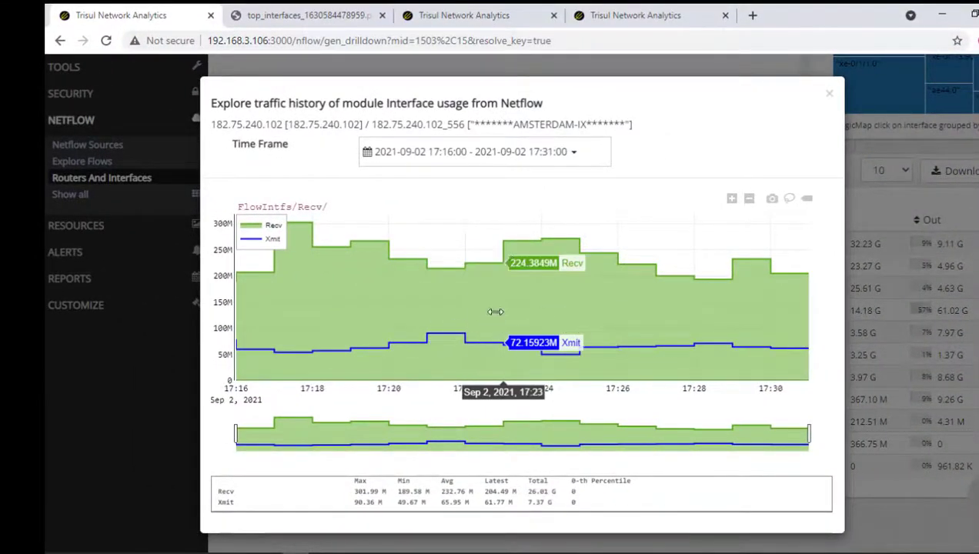
pyautogui.click(508, 164)
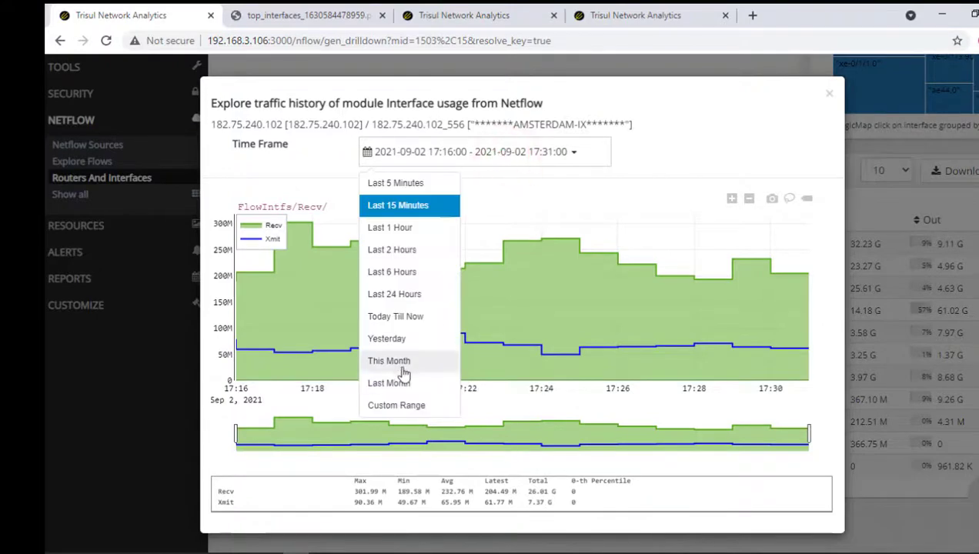
pyautogui.click(394, 273)
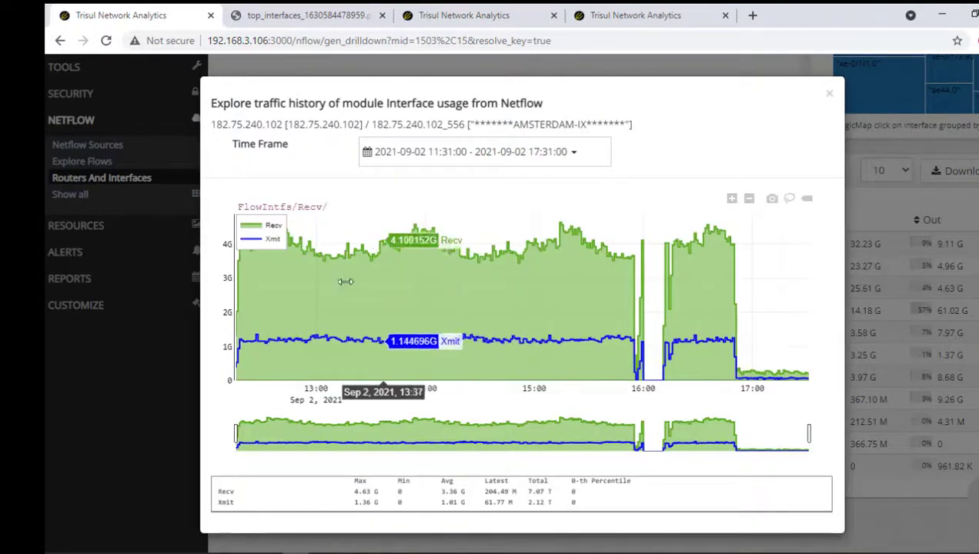
# Step: Zoom the chart to roughly 13:15–14:45 and check the total received and transmitted figures
pyautogui.moveTo(341, 282); pyautogui.dragTo(505, 286)
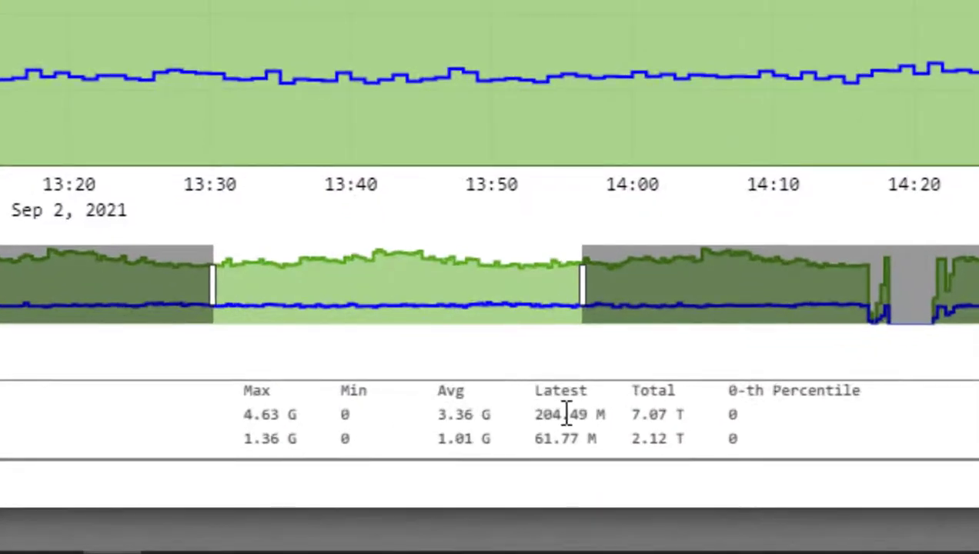
pyautogui.doubleClick(639, 414)
pyautogui.doubleClick(638, 438)
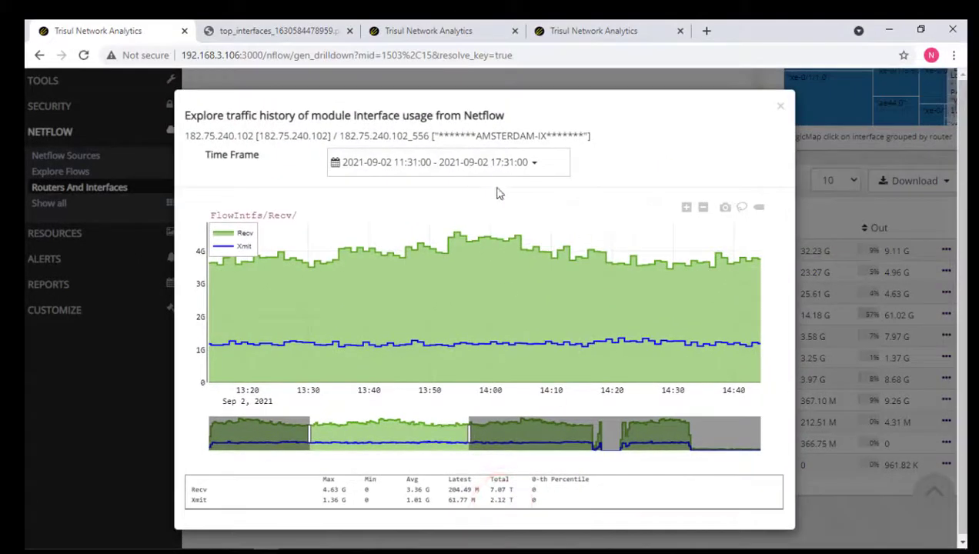
pyautogui.click(498, 171)
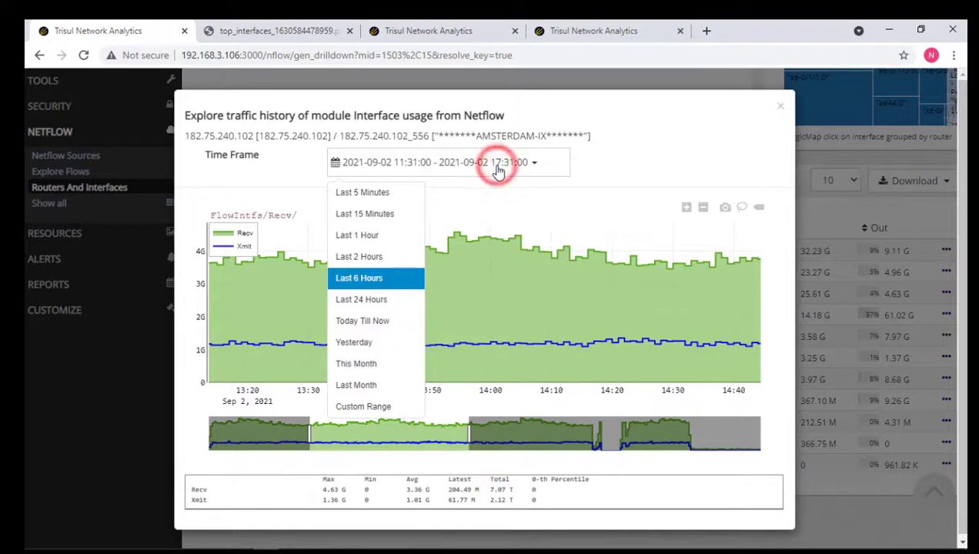
pyautogui.click(391, 414)
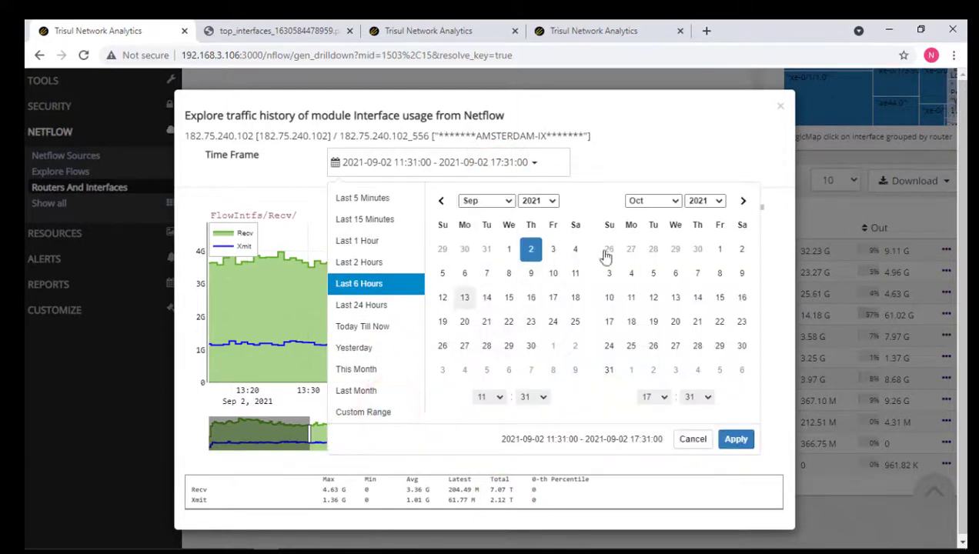
pyautogui.click(307, 248)
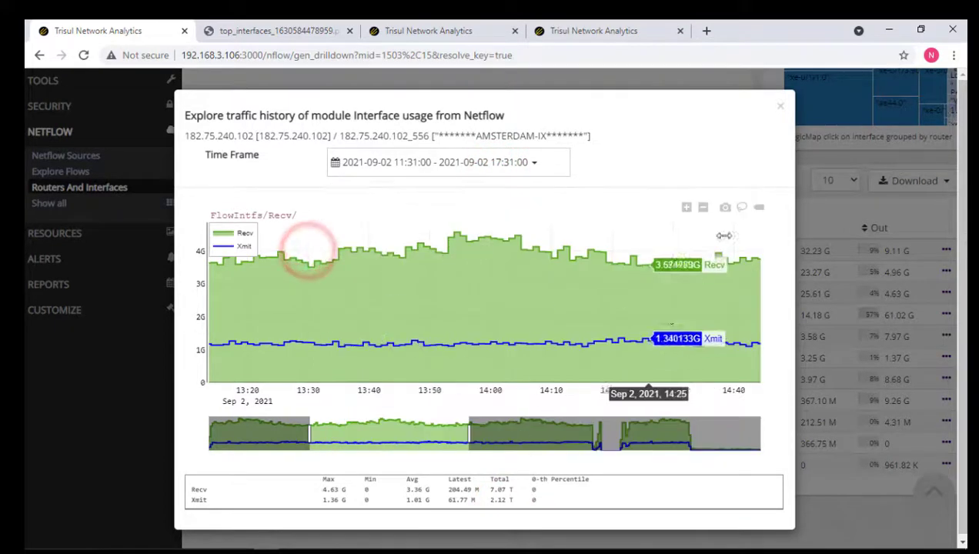
# Step: Close the traffic chart and view interface 556's utilization history
pyautogui.click(778, 115)
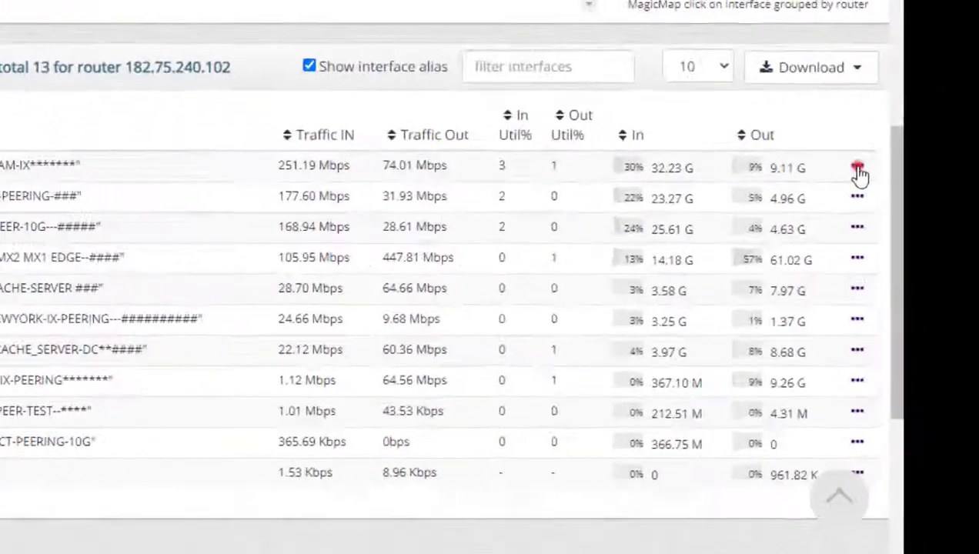
pyautogui.click(857, 168)
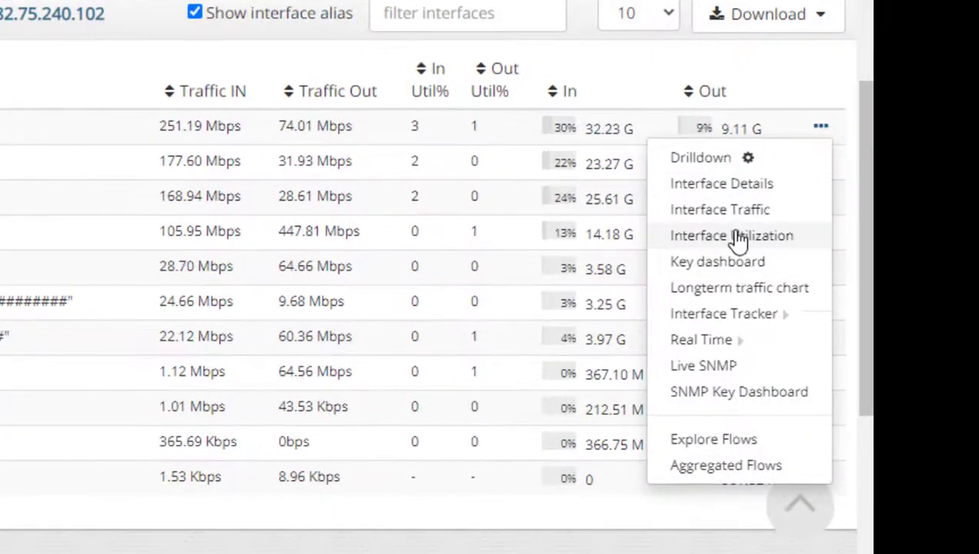
pyautogui.click(731, 239)
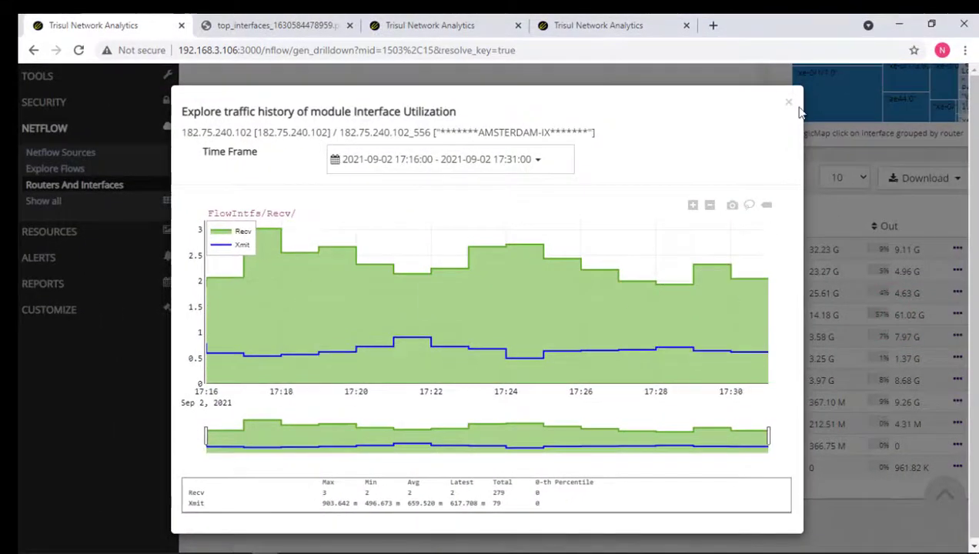
pyautogui.click(789, 106)
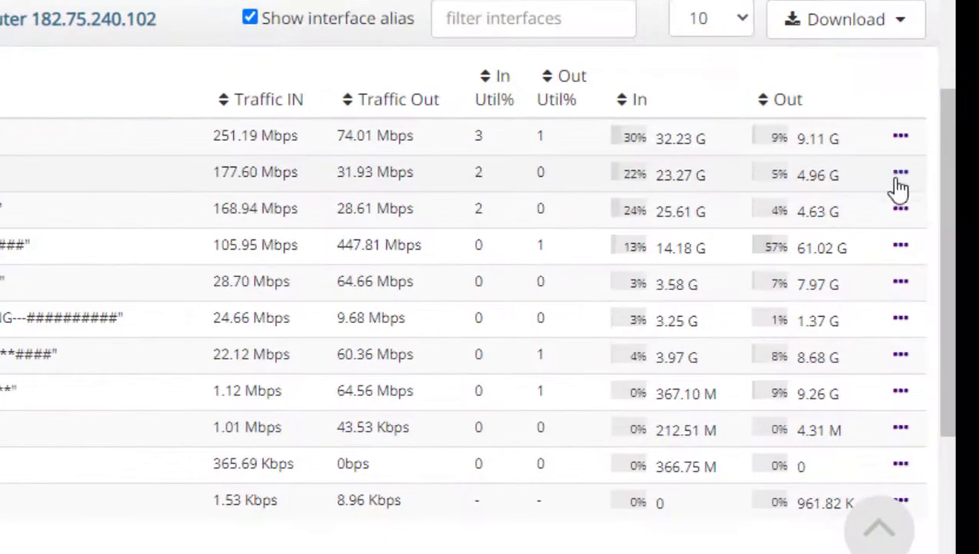
# Step: Reopen interface 556's row menu and bring up its Real Time report submenu
pyautogui.click(957, 270)
pyautogui.click(901, 136)
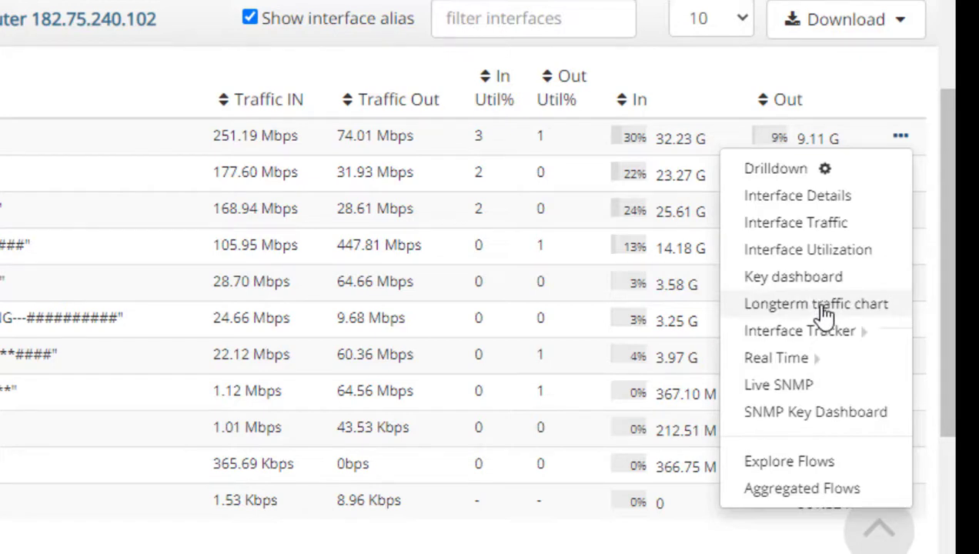
pyautogui.moveTo(819, 331)
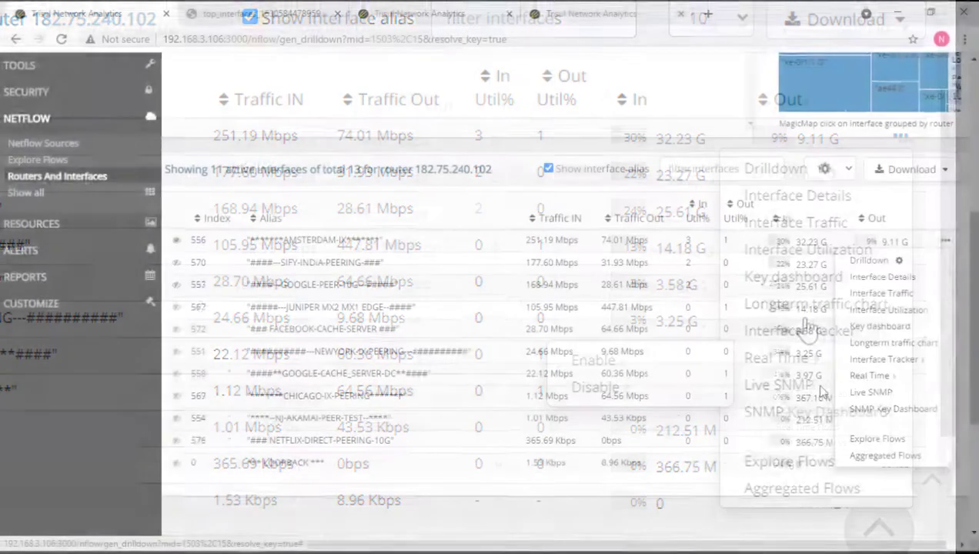
pyautogui.moveTo(796, 358)
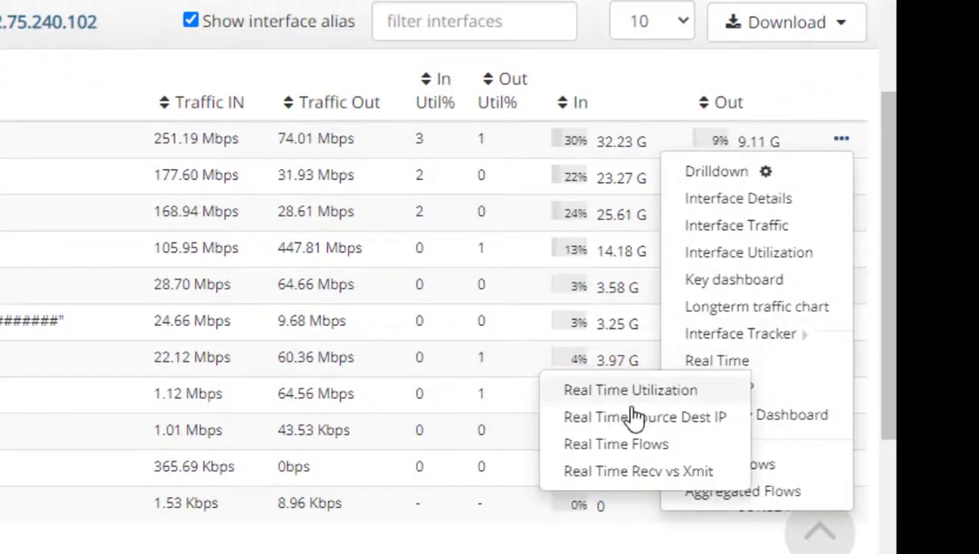
# Step: View interface 556's live top receiving and transmitting hosts, then return to the Real Time submenu
pyautogui.click(633, 416)
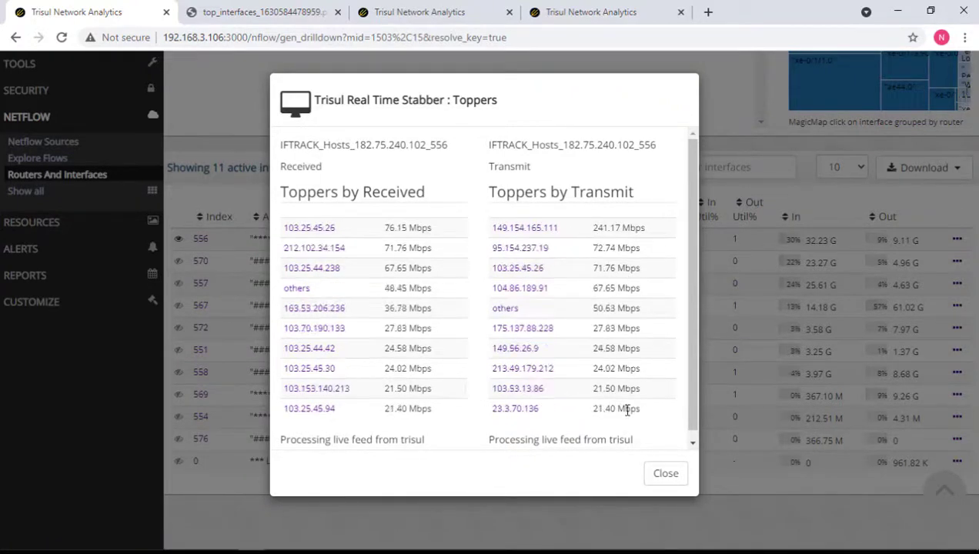
pyautogui.click(667, 473)
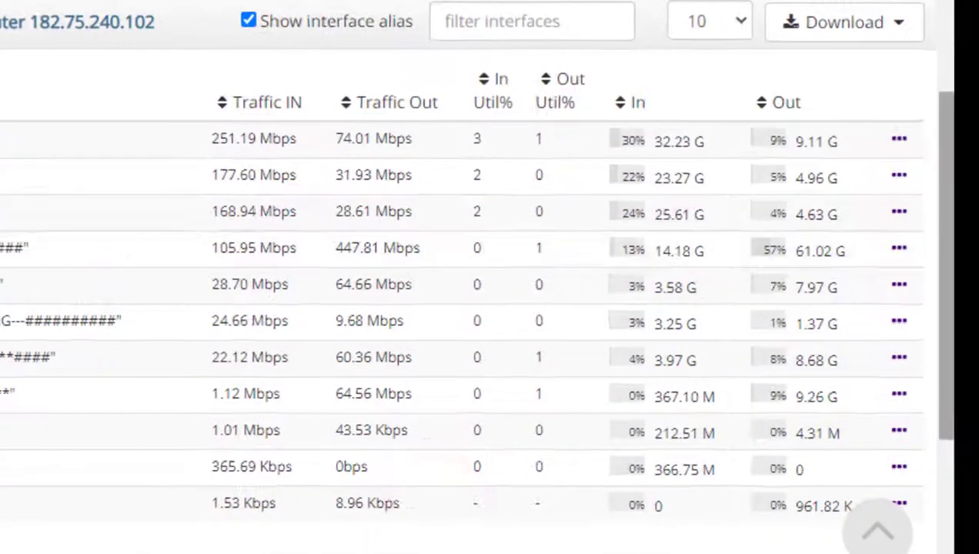
pyautogui.click(899, 138)
pyautogui.moveTo(796, 385)
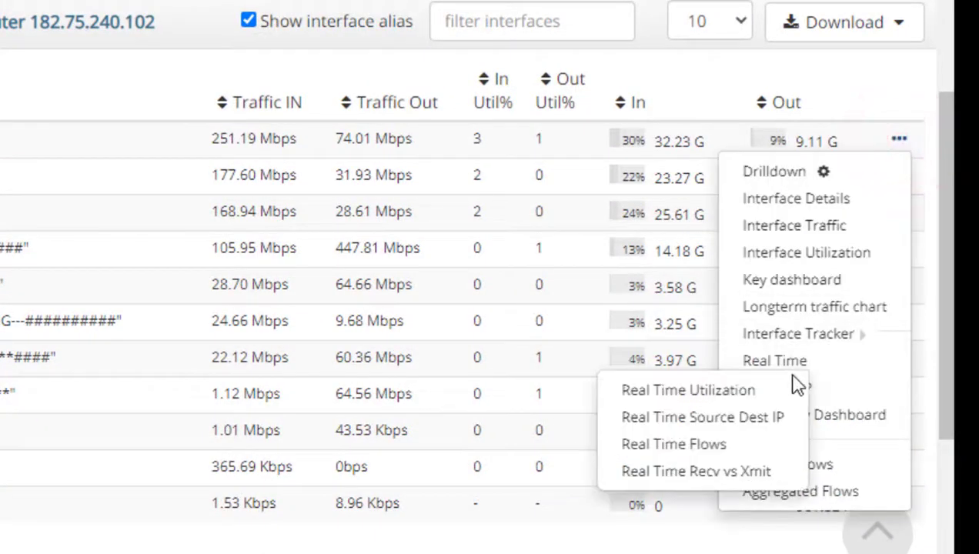
# Step: Inspect interface 556's Real Time Flows active-flows list sorted by bandwidth, then close it
pyautogui.click(674, 446)
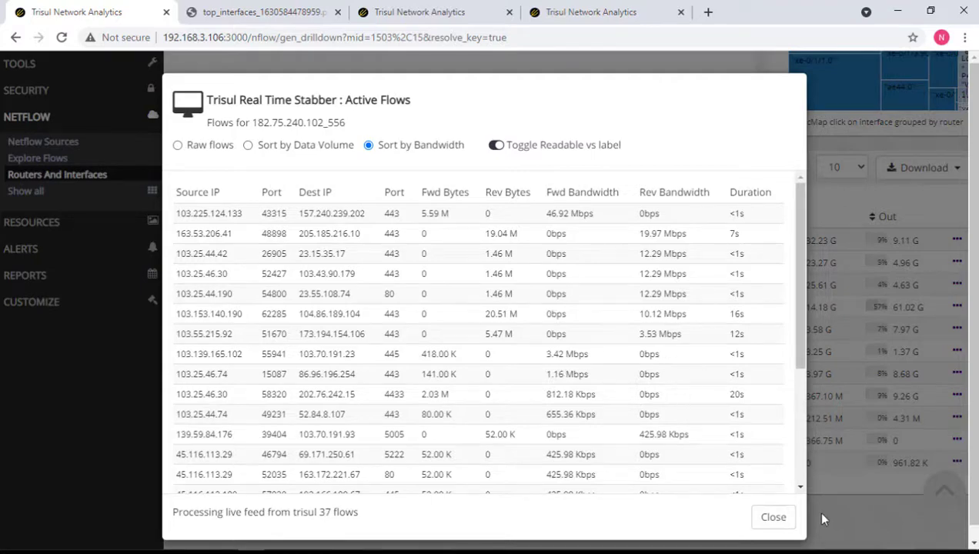
pyautogui.click(773, 517)
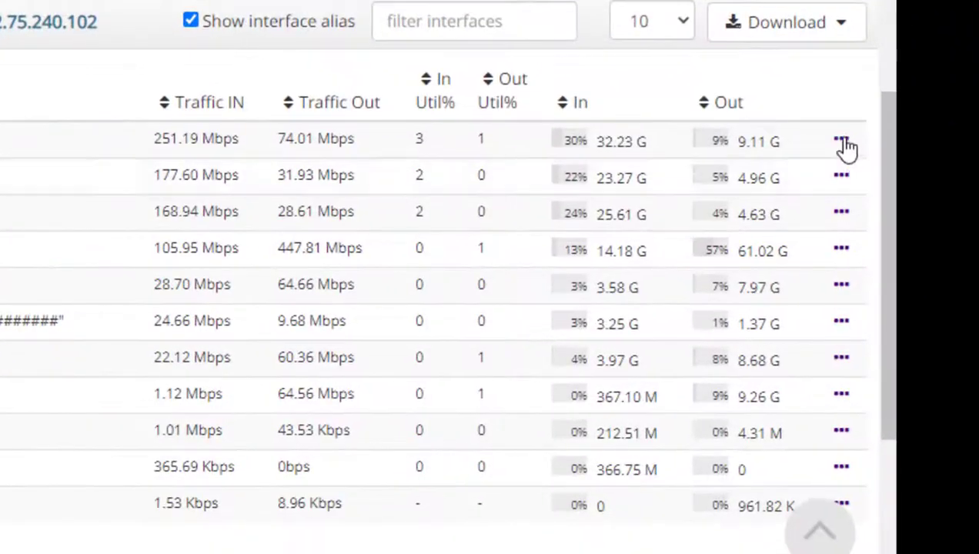
# Step: Watch the Real Time Recv vs Xmit charts for xe-0/1/1.0, then reopen its row menu
pyautogui.click(954, 237)
pyautogui.moveTo(728, 363)
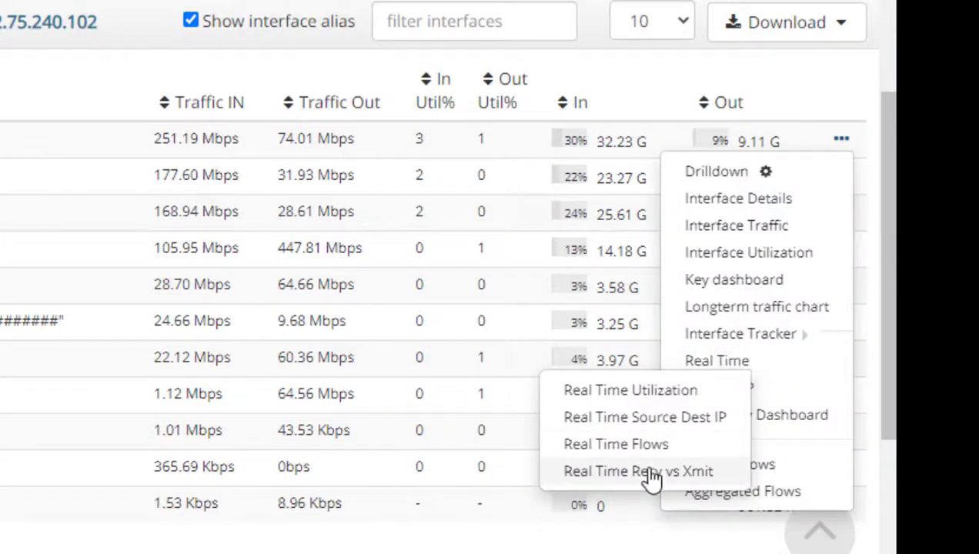
pyautogui.click(640, 487)
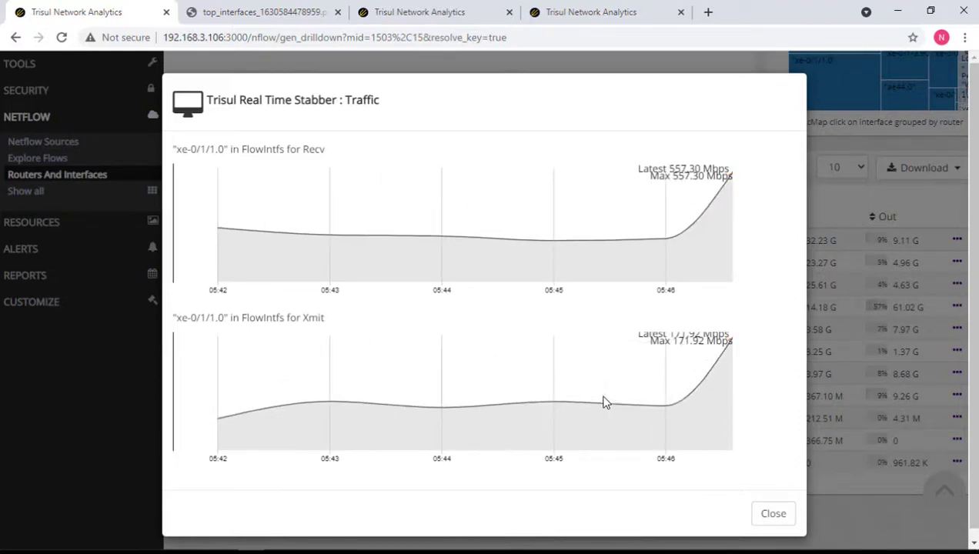
pyautogui.click(773, 514)
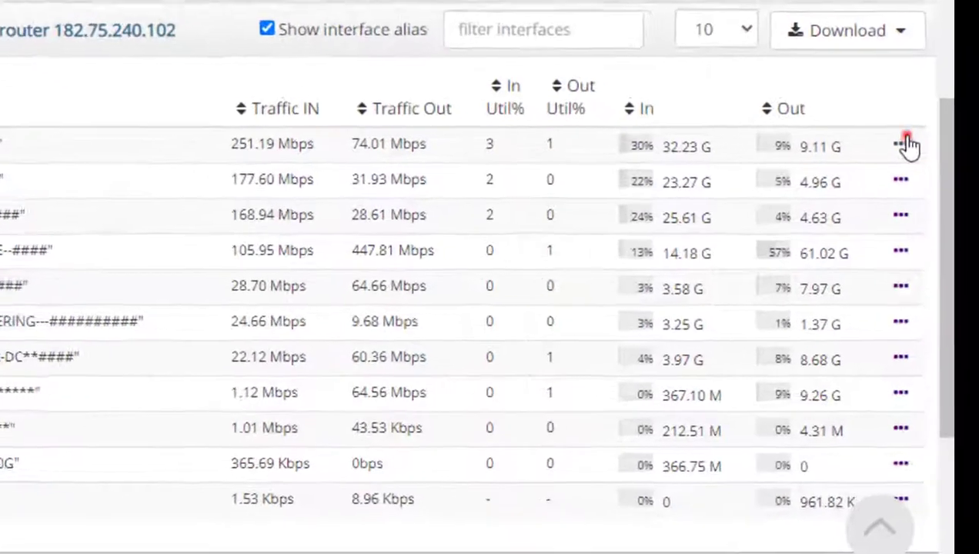
pyautogui.click(902, 144)
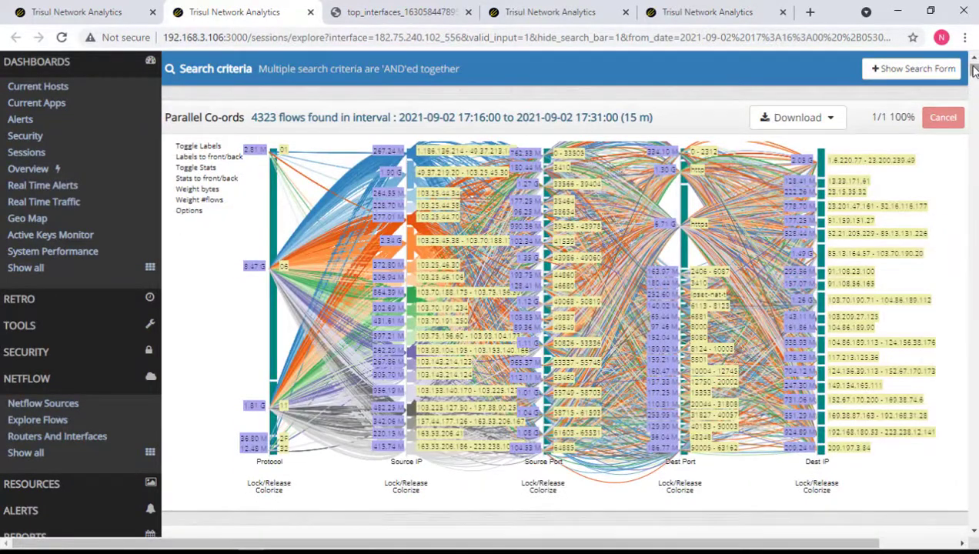
# Step: Scroll through the flow explorer's matching flows and top peers, then return to the interfaces tab
pyautogui.scroll(-10, 971, 86)
pyautogui.moveTo(973, 80); pyautogui.dragTo(973, 81)
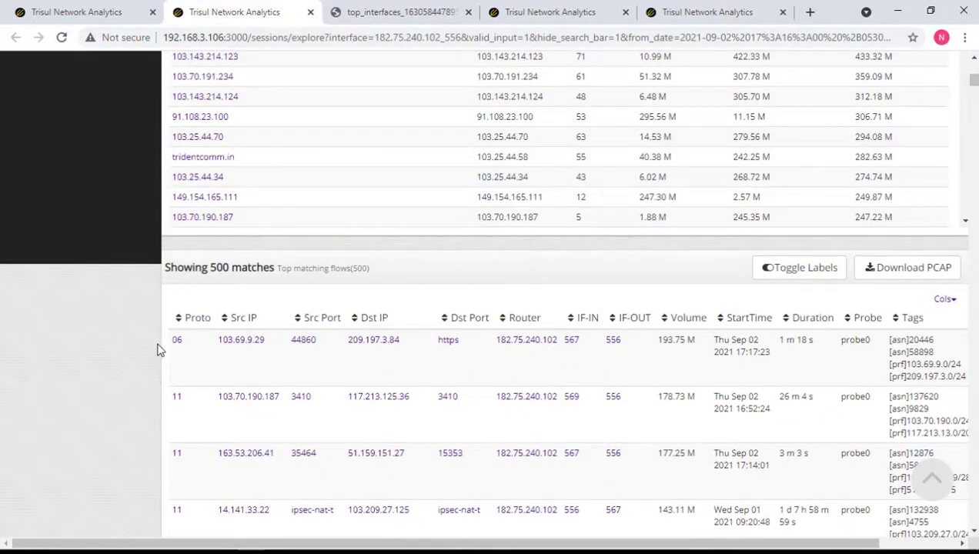
pyautogui.click(118, 13)
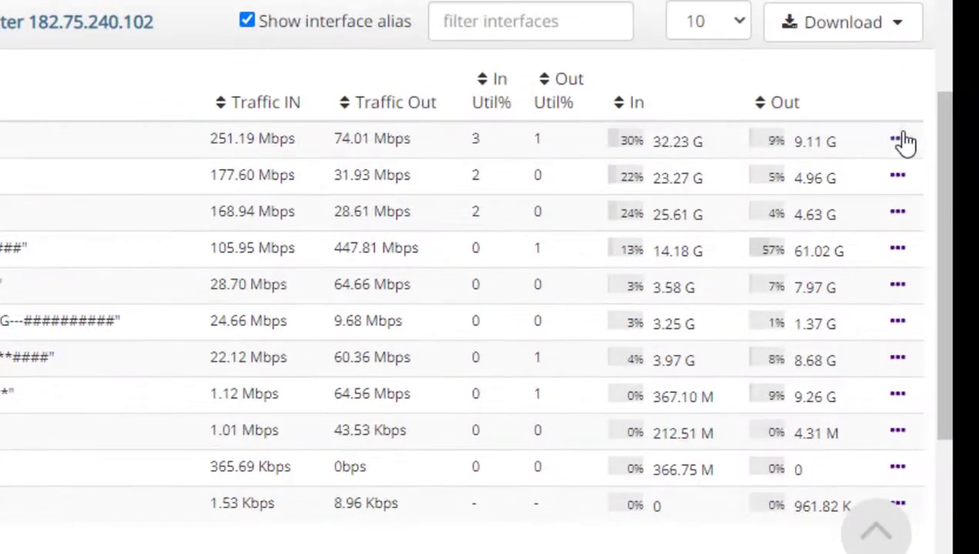
# Step: Reopen interface 556's actions, then switch to the explored flows tab and scroll through it
pyautogui.click(945, 238)
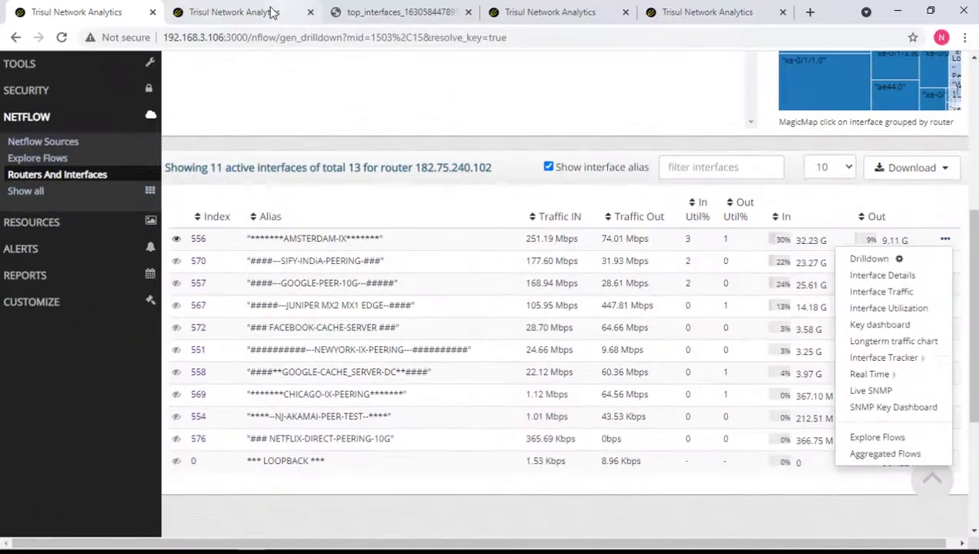
pyautogui.click(262, 11)
pyautogui.scroll(-3, 587, 349)
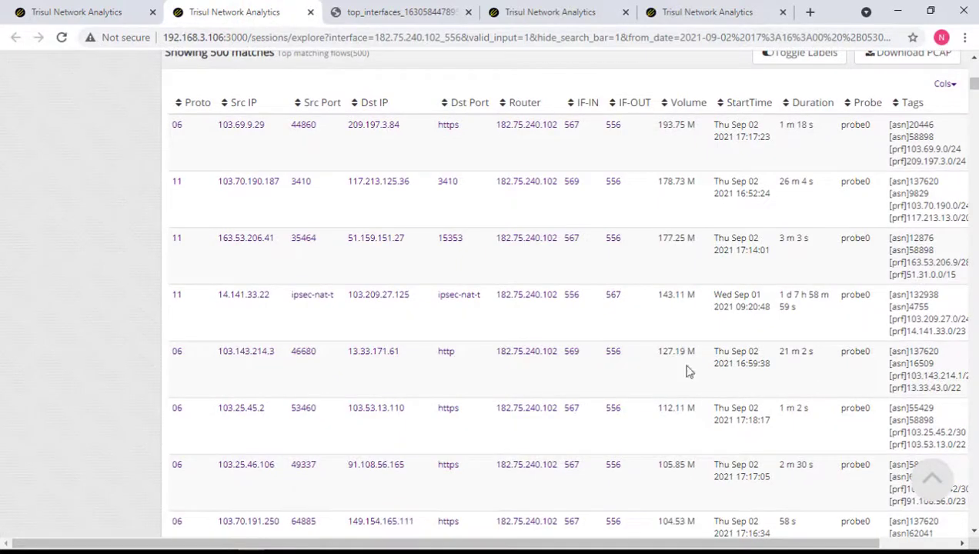
pyautogui.scroll(5, 712, 350)
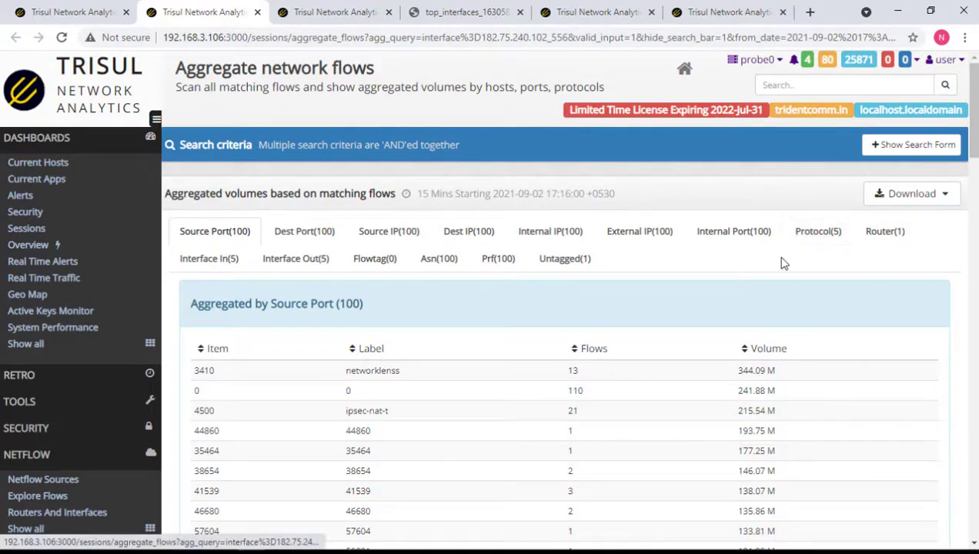
# Step: From the interface list, open the Drilldown report for AMSTERDAM-IX interface xe-0/1/1.0 (556)
pyautogui.click(99, 8)
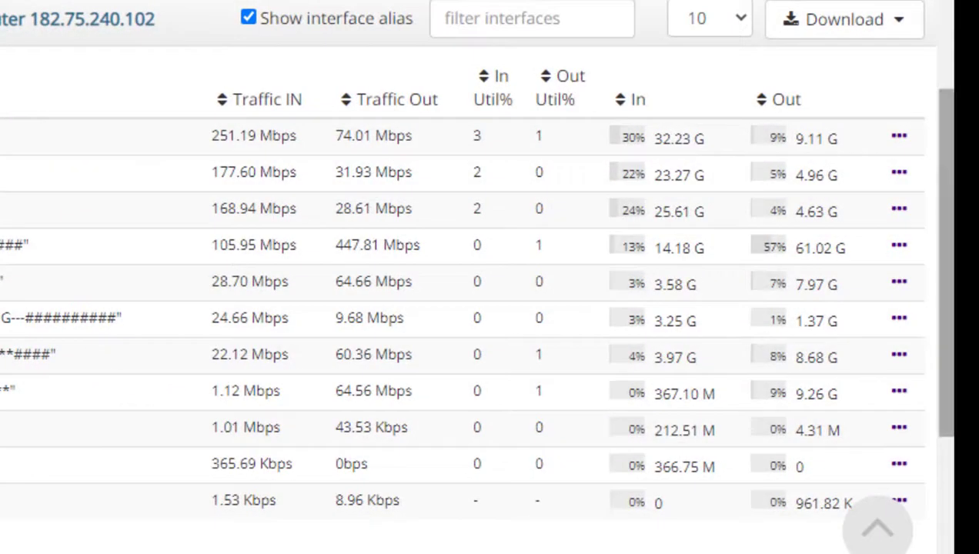
pyautogui.click(900, 137)
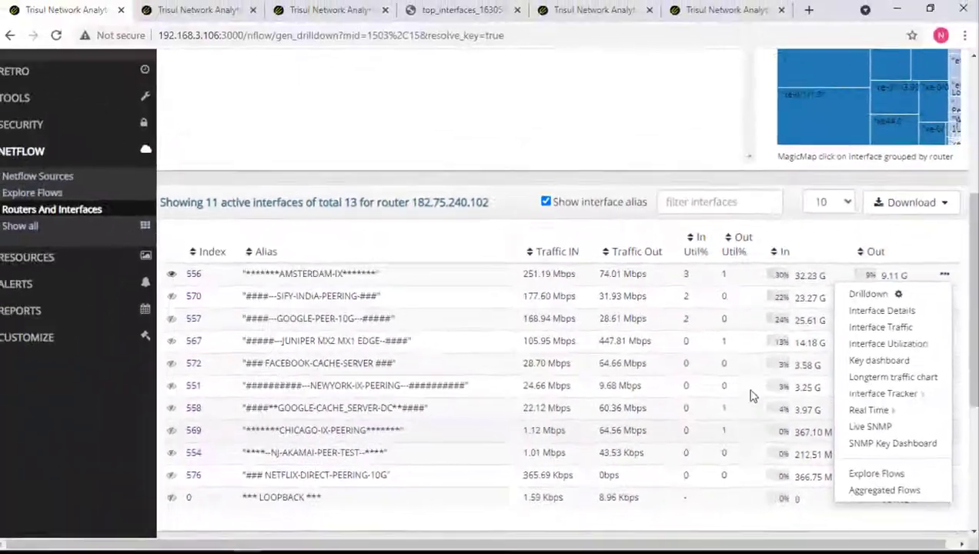
pyautogui.scroll(3, 586, 239)
pyautogui.scroll(1, 755, 396)
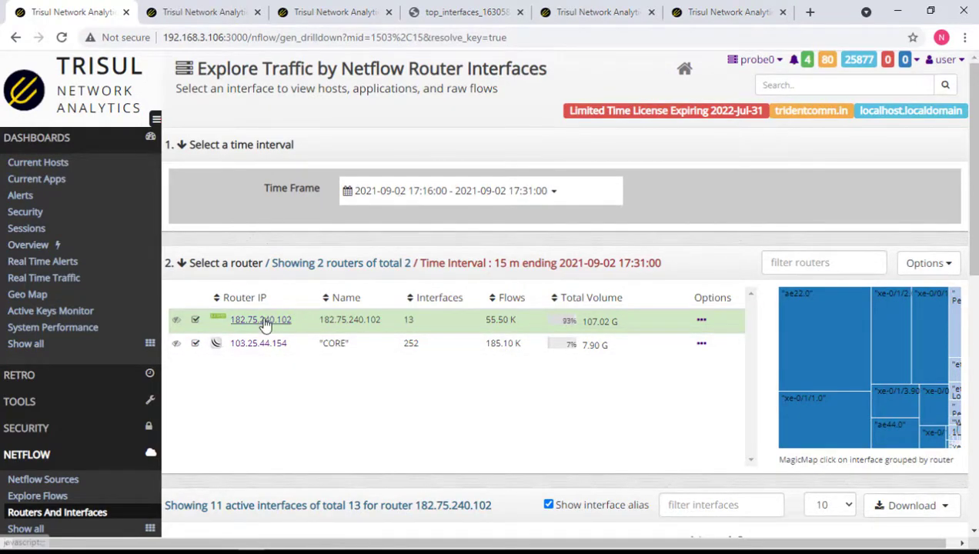
pyautogui.scroll(-3, 336, 354)
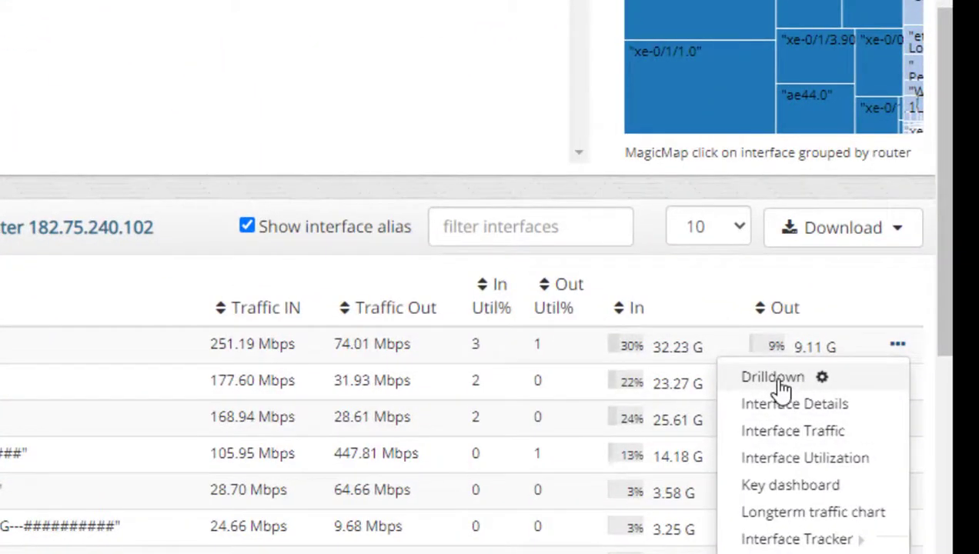
pyautogui.click(776, 385)
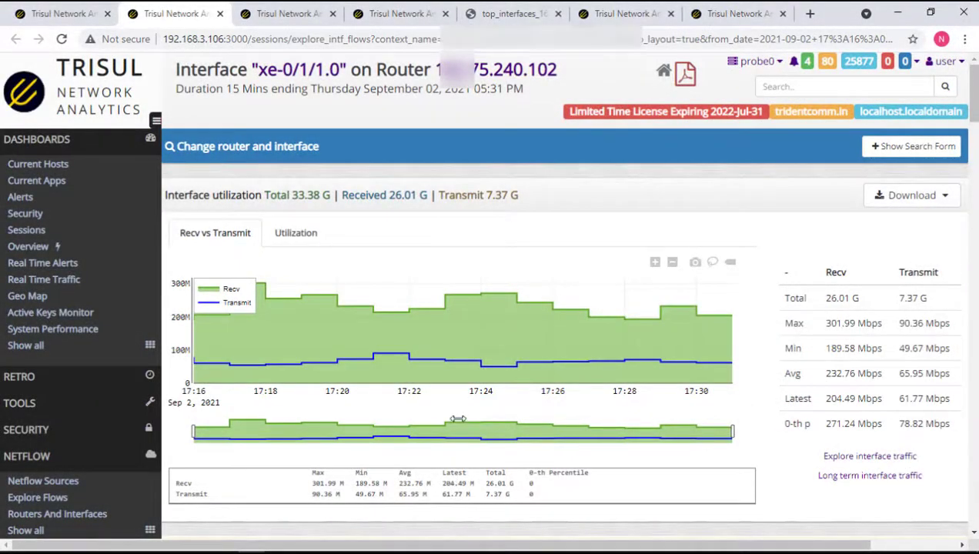
pyautogui.scroll(-10, 466, 408)
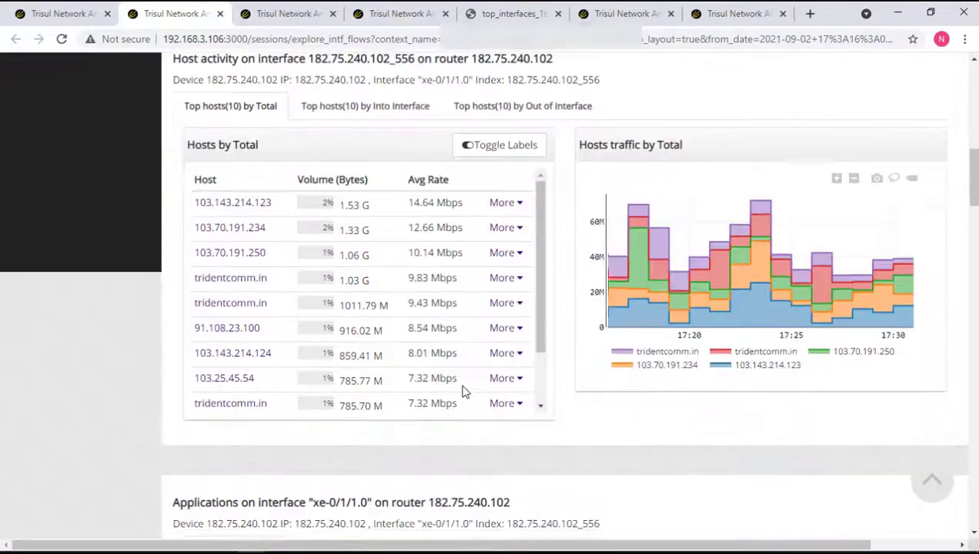
pyautogui.scroll(8, 464, 394)
pyautogui.scroll(2, 464, 392)
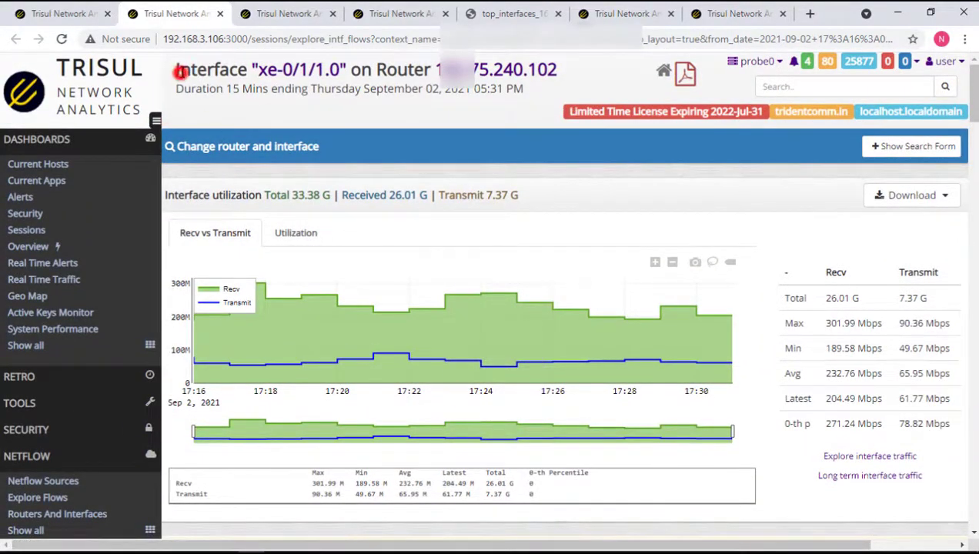
pyautogui.moveTo(176, 69); pyautogui.dragTo(247, 70)
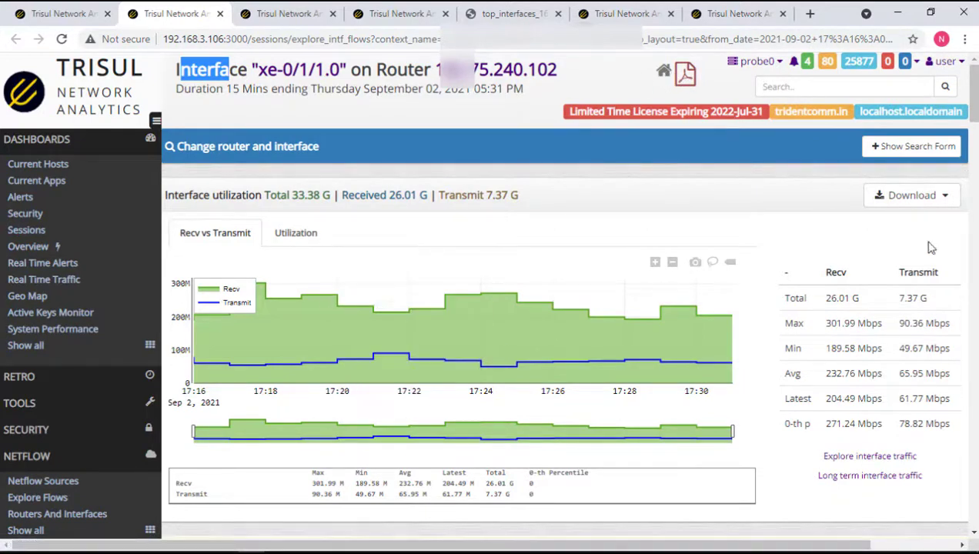
pyautogui.click(931, 147)
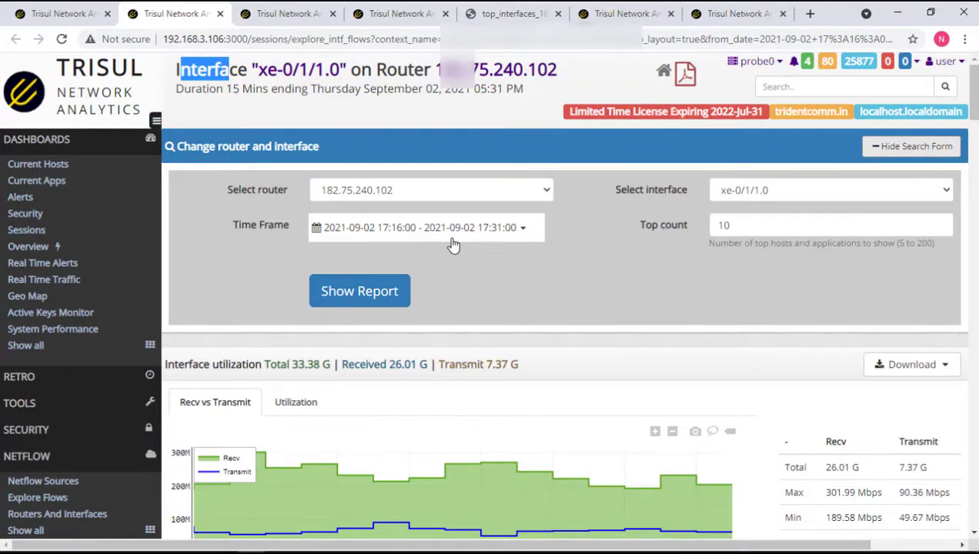
pyautogui.click(931, 147)
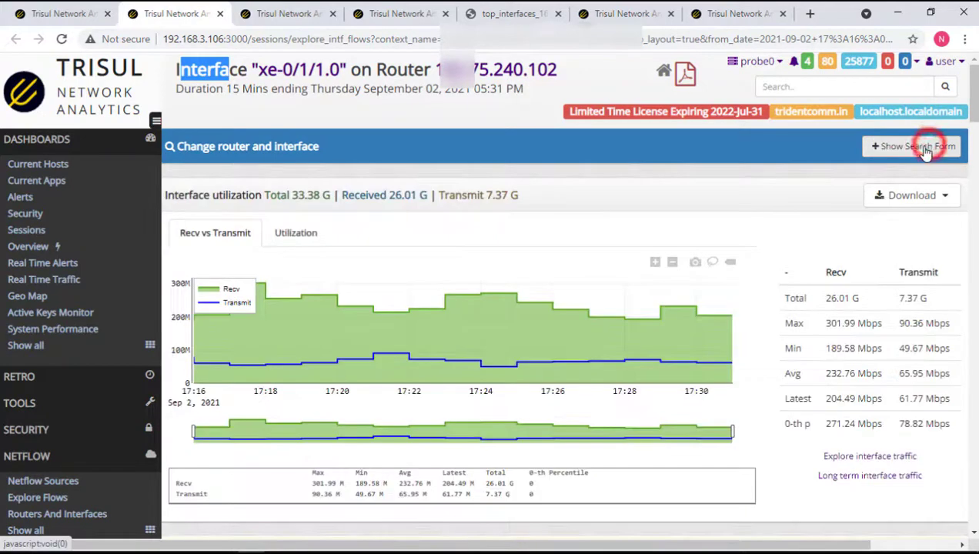
pyautogui.click(926, 146)
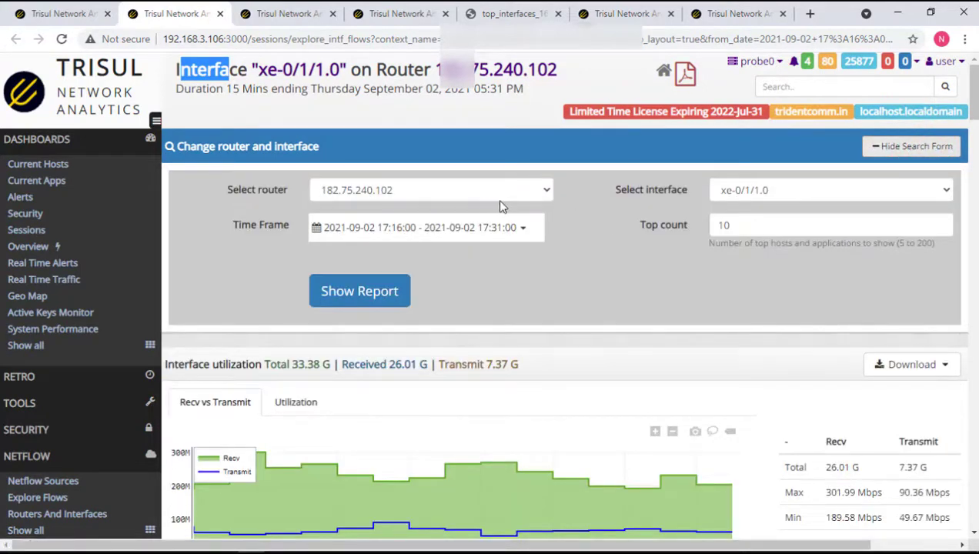
# Step: Hide the router/interface form and toggle between the Utilization and Recv vs Transmit charts
pyautogui.click(867, 148)
pyautogui.scroll(-1, 677, 231)
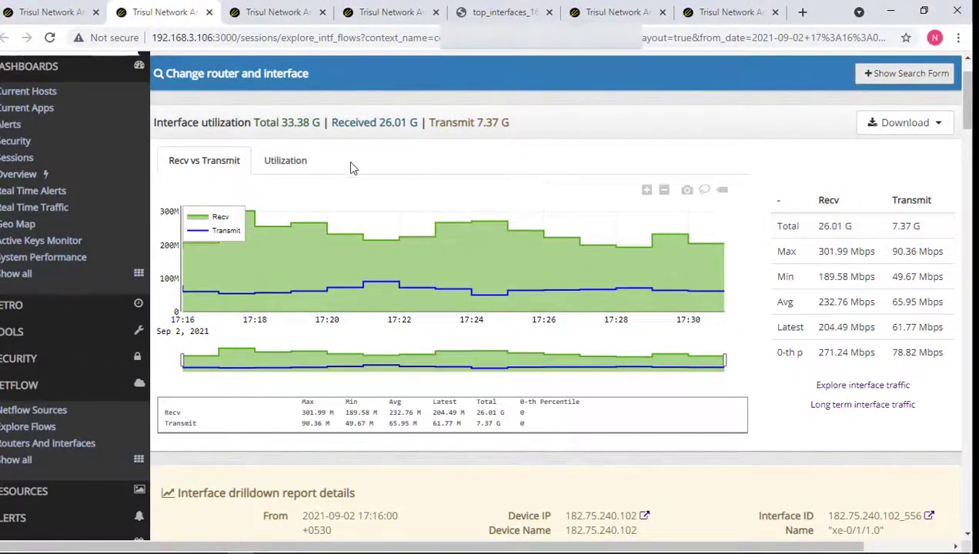
pyautogui.click(295, 160)
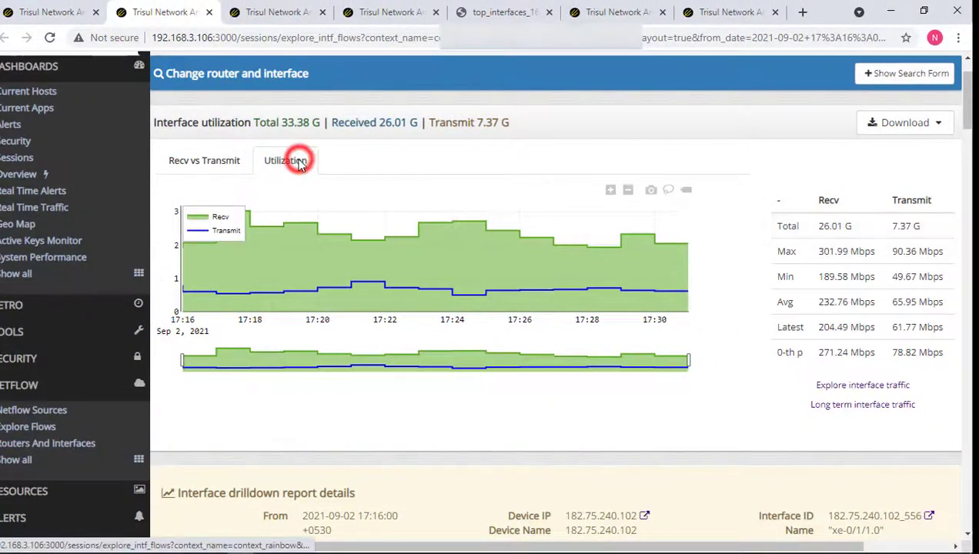
pyautogui.click(222, 161)
# Step: Scroll to Host activity, where 103.143.214.123 leads the top 10 hosts at 1.53 G
pyautogui.scroll(-5, 321, 310)
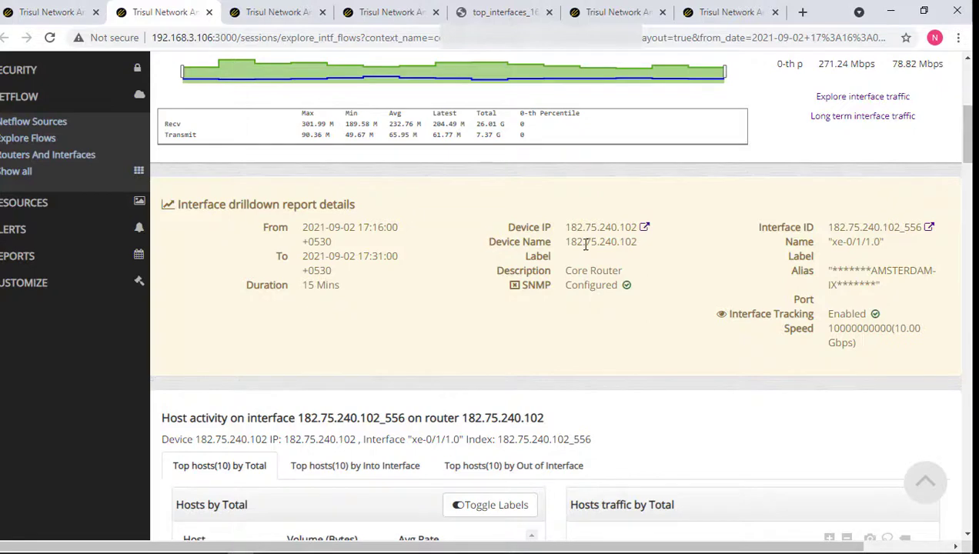
pyautogui.scroll(-2, 585, 244)
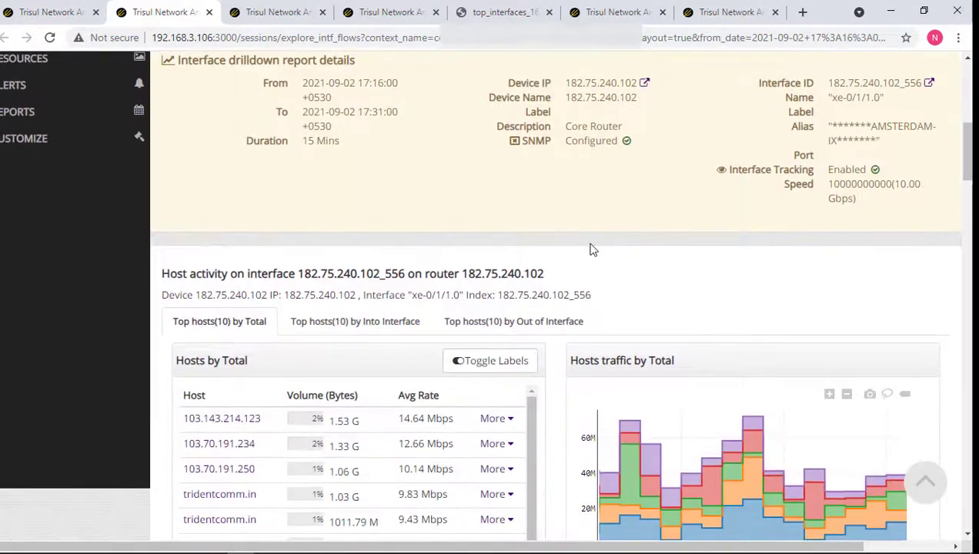
pyautogui.scroll(-2, 623, 203)
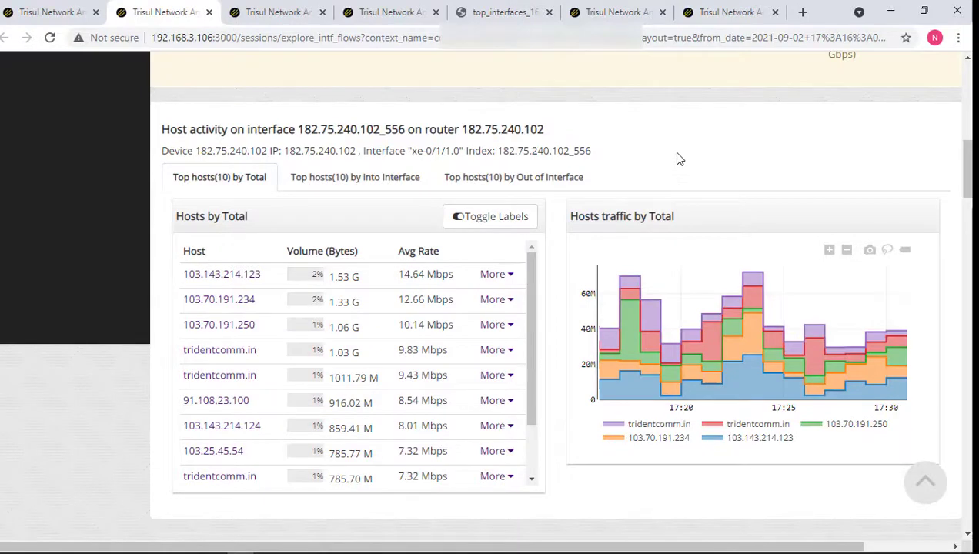
# Step: Toggle interface 556's top hosts between Into and Out of Interface, ending on Into Interface
pyautogui.scroll(-1, 676, 155)
pyautogui.scroll(1, 676, 155)
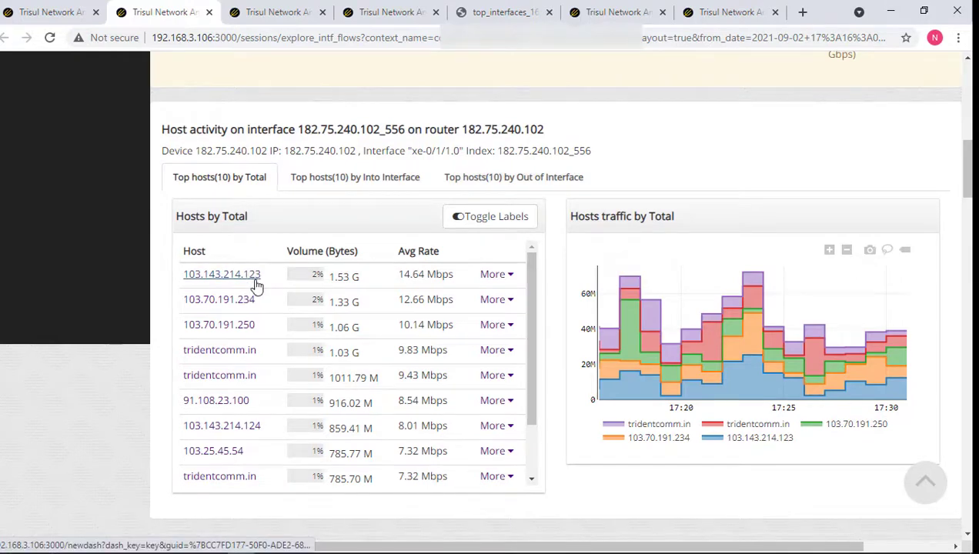
pyautogui.click(372, 183)
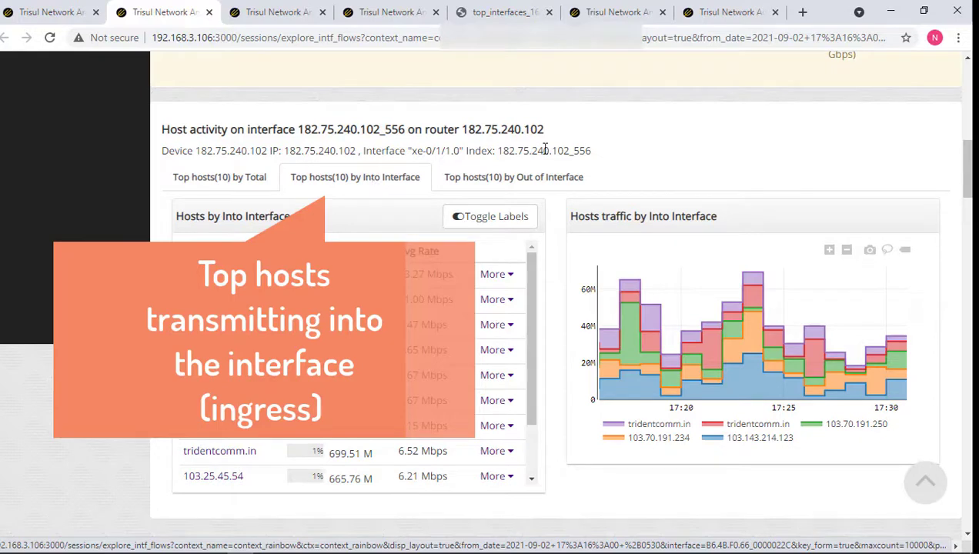
pyautogui.click(544, 186)
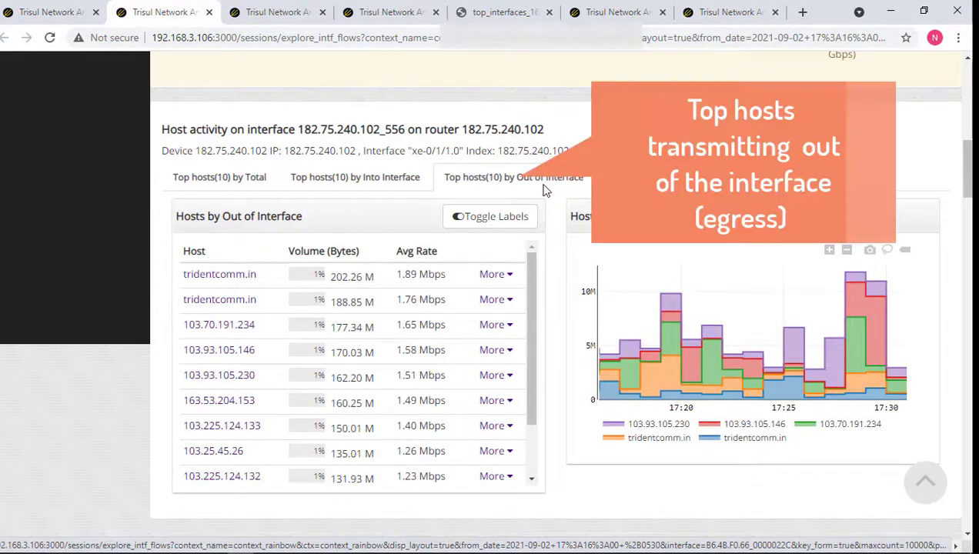
pyautogui.click(399, 177)
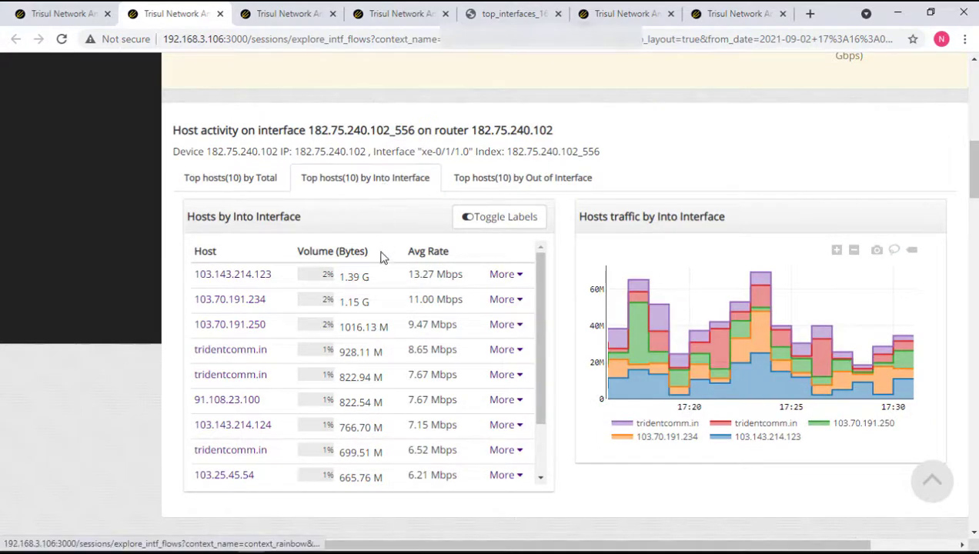
pyautogui.click(513, 171)
pyautogui.scroll(-3, 450, 336)
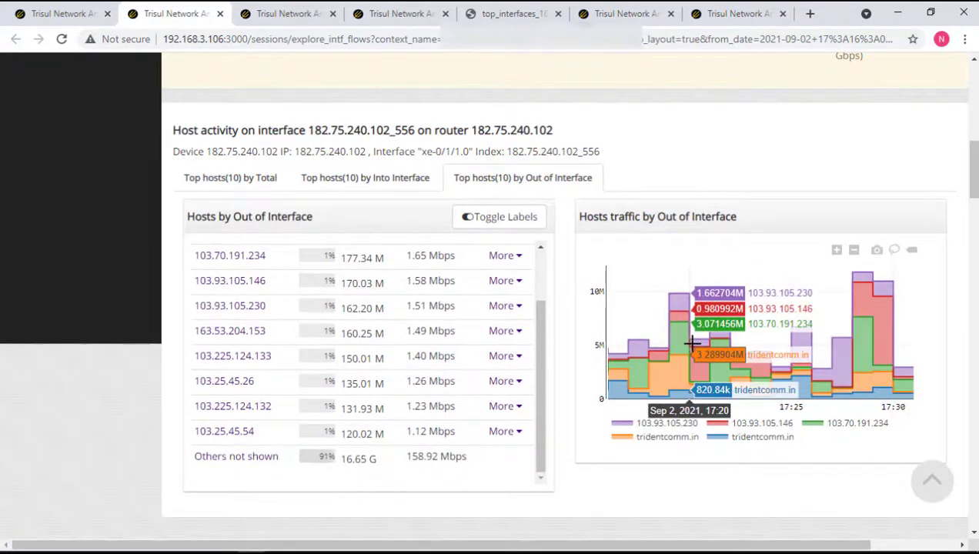
pyautogui.scroll(2, 833, 333)
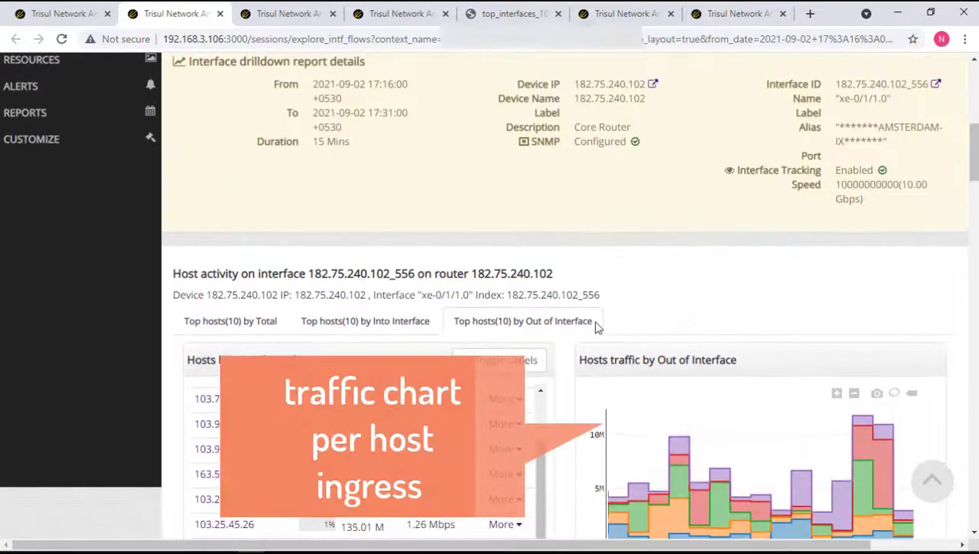
pyautogui.click(416, 321)
pyautogui.scroll(-3, 385, 315)
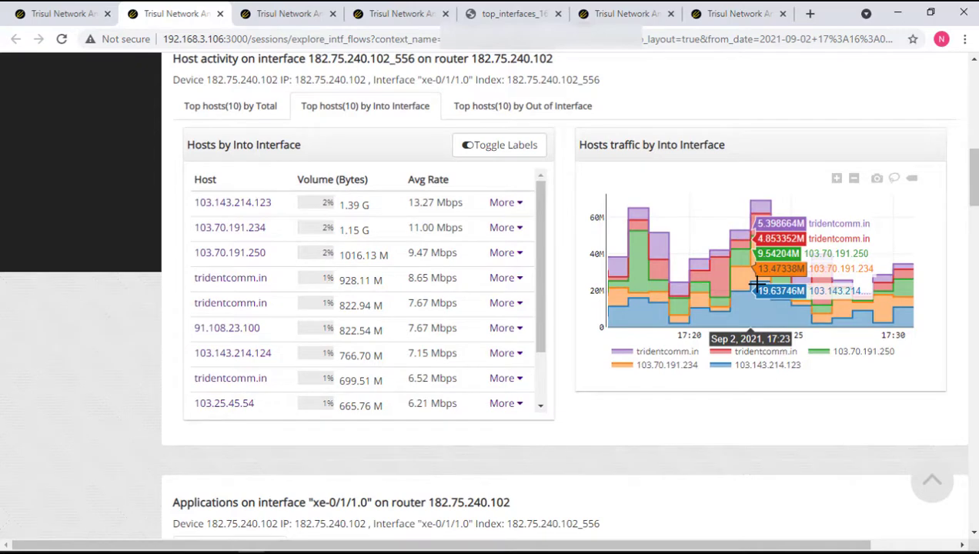
# Step: Compare the top apps coming into and going out of interface xe-0/1/1.0
pyautogui.scroll(-4, 756, 280)
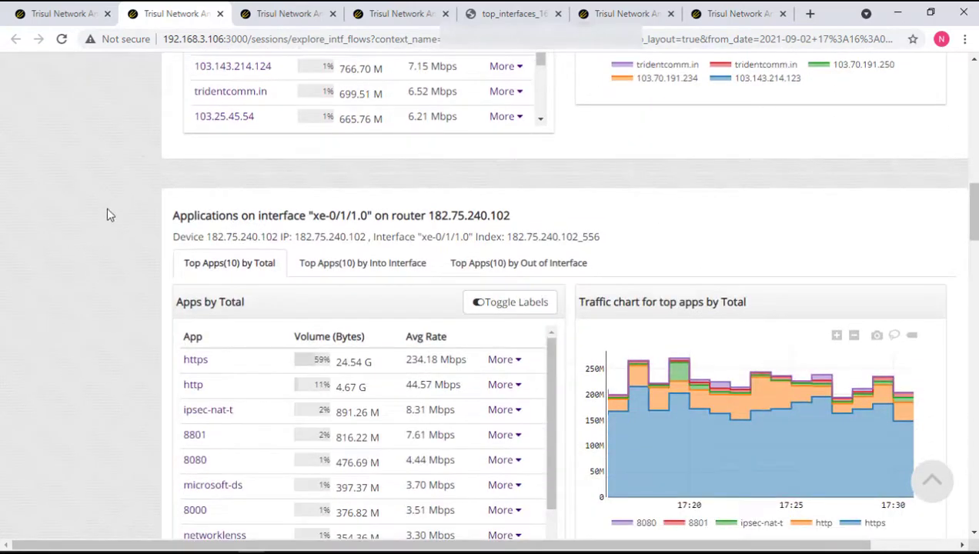
pyautogui.scroll(-1, 151, 165)
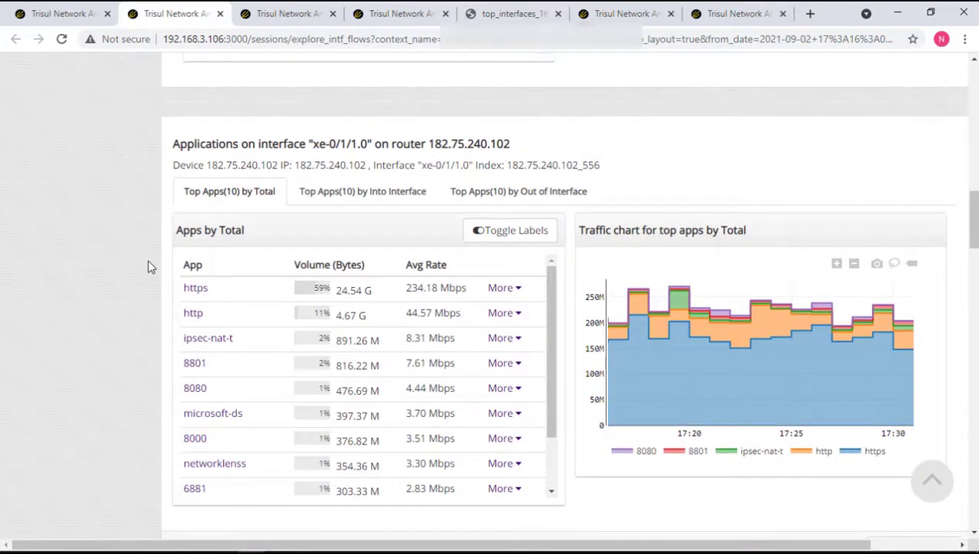
pyautogui.click(361, 192)
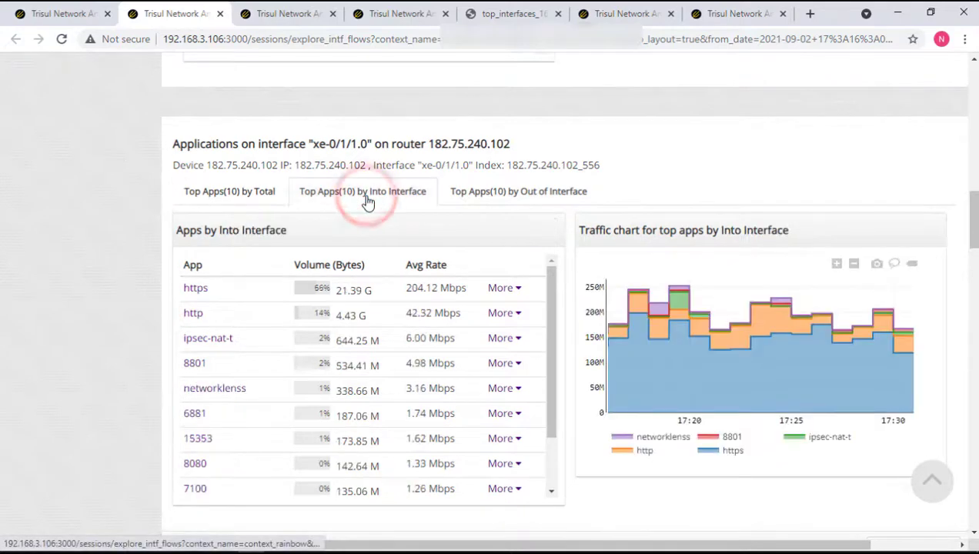
pyautogui.moveTo(689, 390)
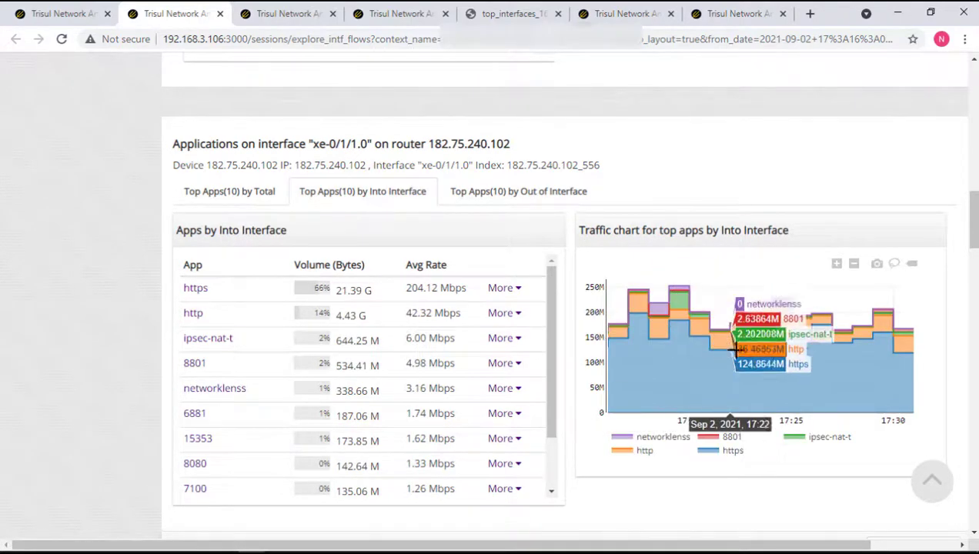
pyautogui.click(542, 193)
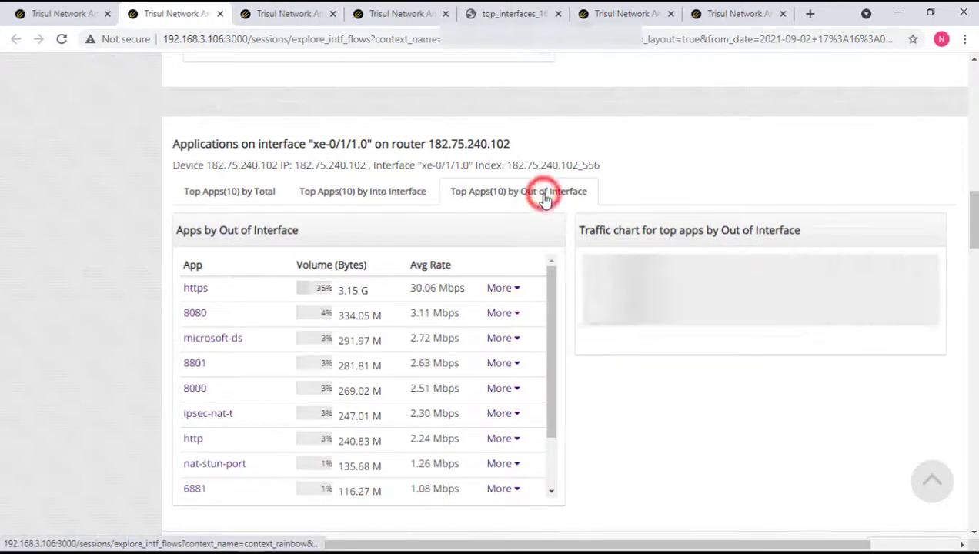
pyautogui.moveTo(689, 397)
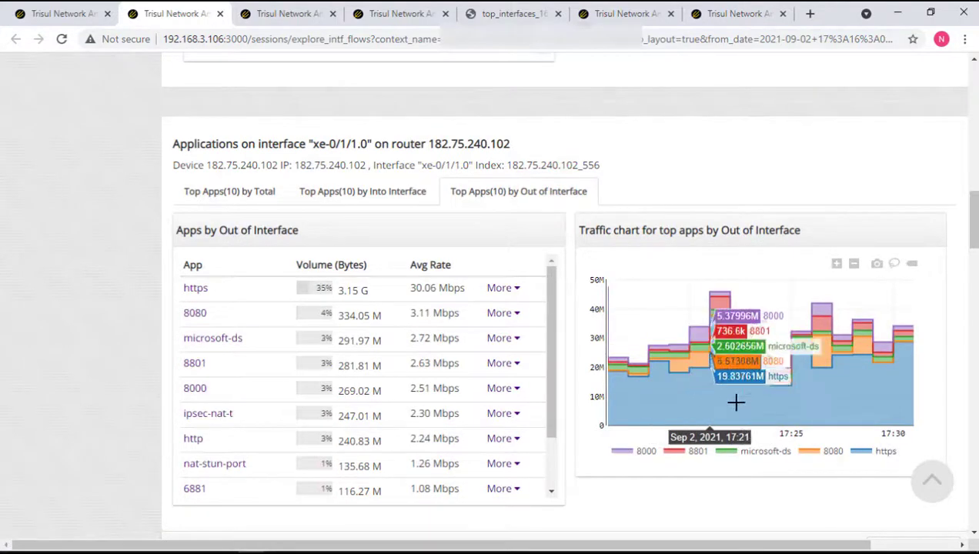
# Step: Hide and then restore the 8801 trace in the outbound apps chart
pyautogui.click(668, 454)
pyautogui.click(672, 455)
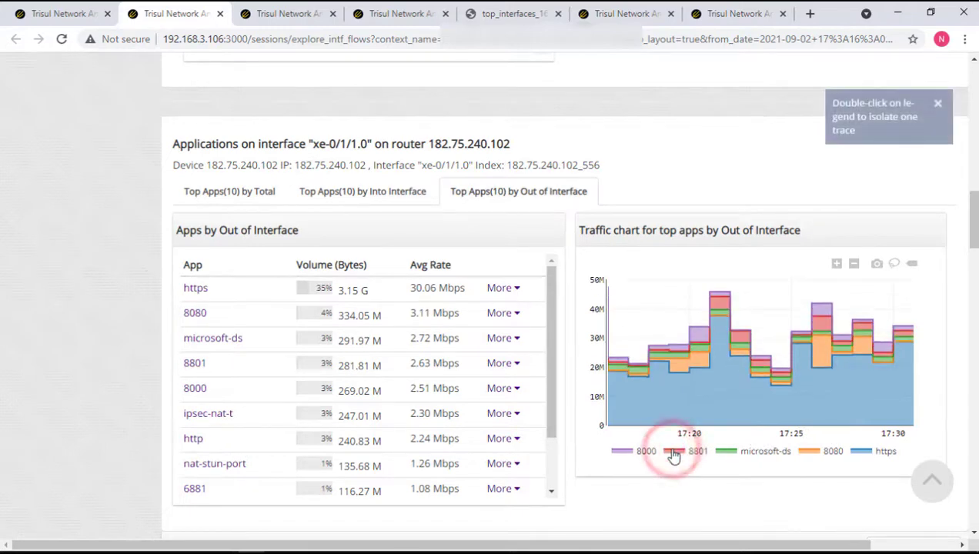
pyautogui.scroll(-5, 672, 455)
pyautogui.scroll(-2, 671, 456)
pyautogui.scroll(2, 308, 401)
pyautogui.scroll(-2, 66, 379)
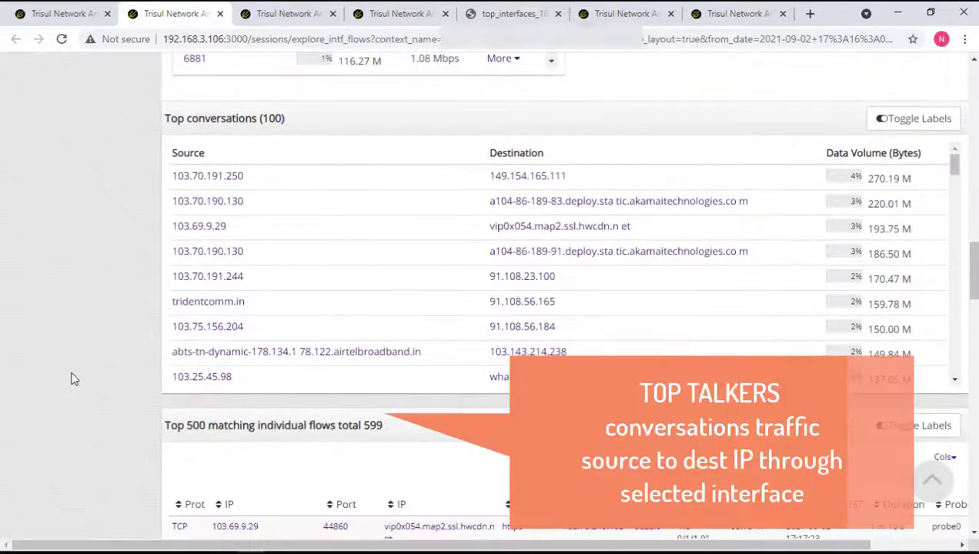
pyautogui.scroll(1, 427, 317)
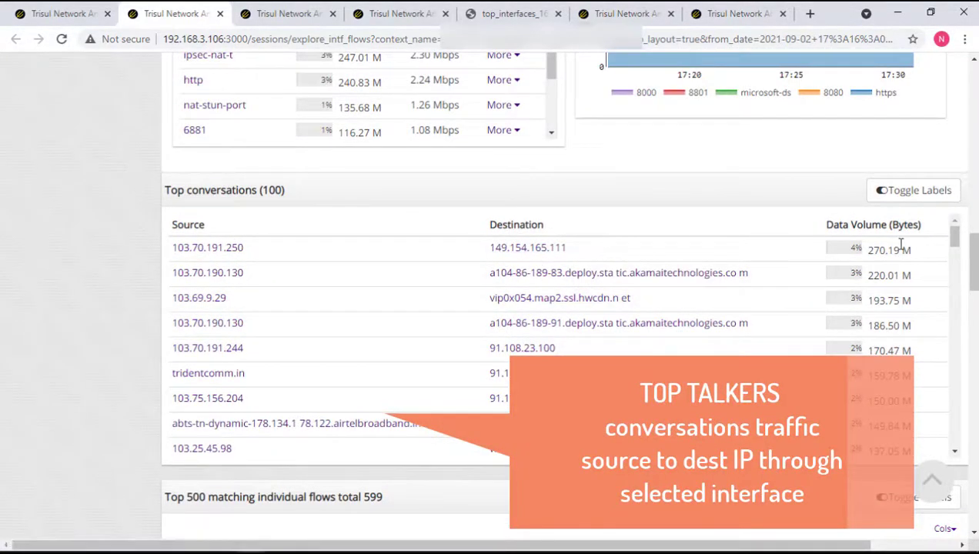
pyautogui.scroll(-2, 820, 296)
pyautogui.scroll(2, 820, 296)
pyautogui.moveTo(953, 235)
pyautogui.mouseDown()
pyautogui.moveTo(953, 258)
pyautogui.moveTo(953, 245)
pyautogui.mouseUp()
pyautogui.scroll(-4, 104, 316)
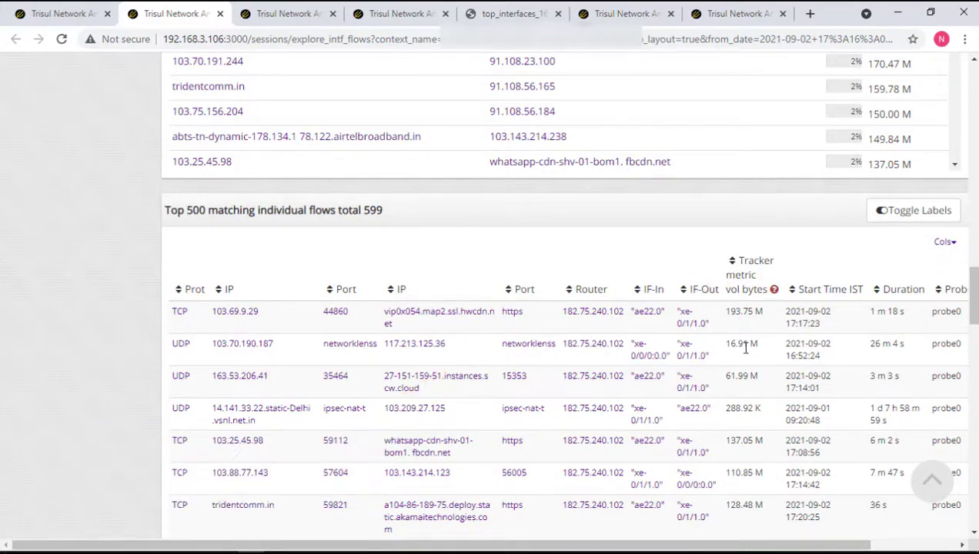
pyautogui.moveTo(735, 311); pyautogui.dragTo(760, 313)
pyautogui.moveTo(804, 545); pyautogui.dragTo(870, 545)
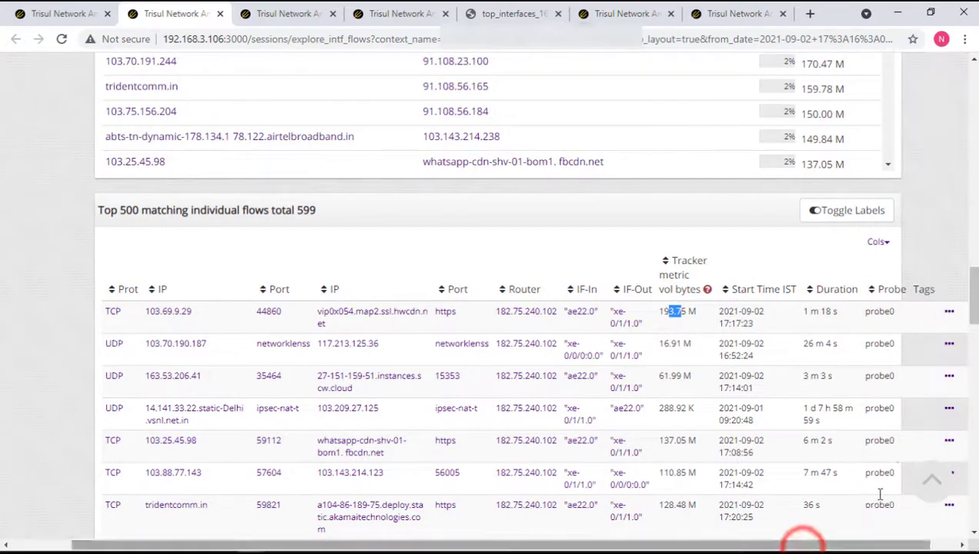
pyautogui.click(948, 314)
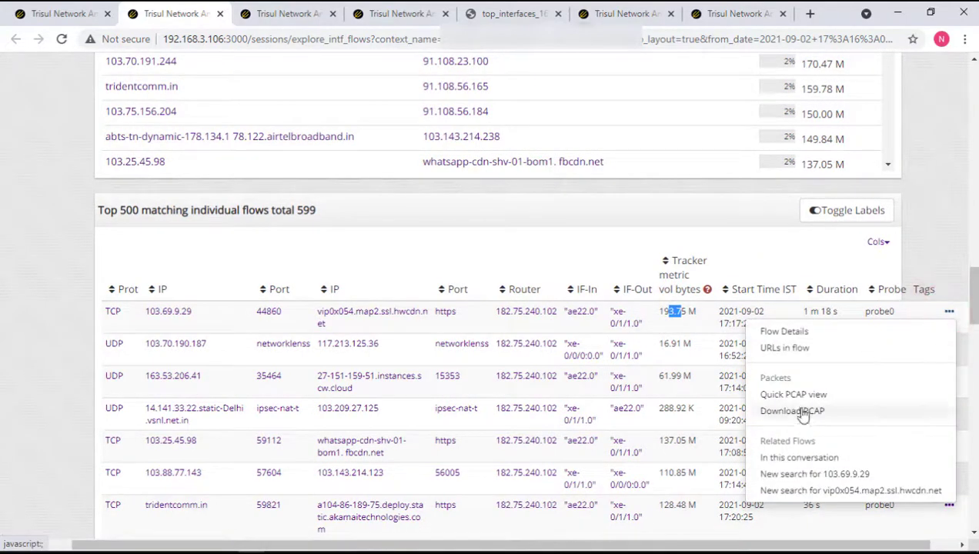
pyautogui.click(720, 433)
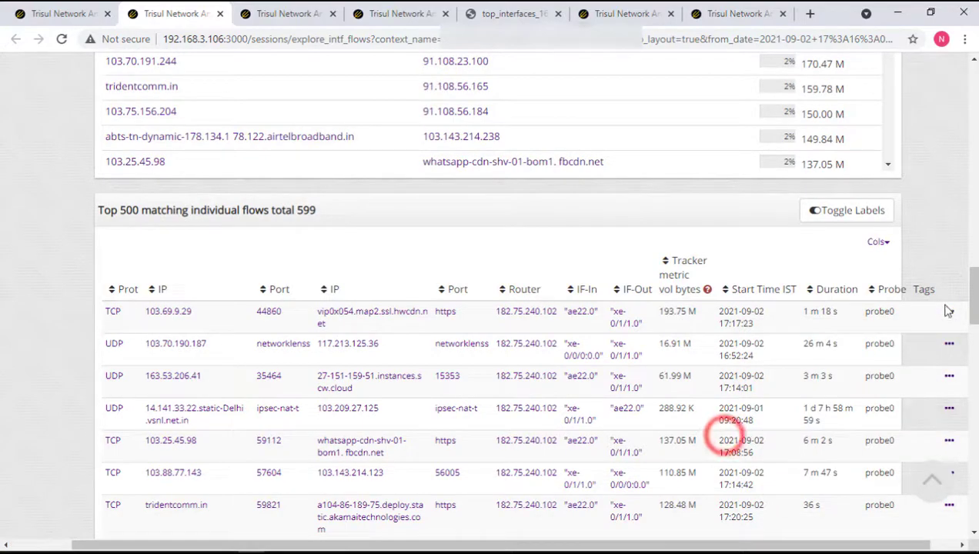
pyautogui.moveTo(973, 305); pyautogui.dragTo(973, 93)
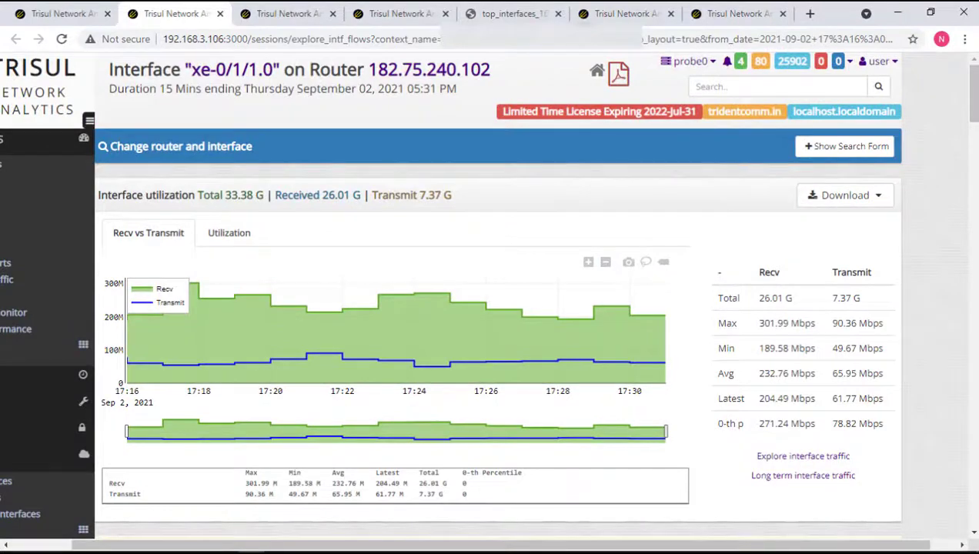
# Step: On Routers And Interfaces, highlight interfaces 556 and 570, then open interface 570's drilldown
pyautogui.moveTo(974, 106); pyautogui.dragTo(915, 98)
pyautogui.click(49, 16)
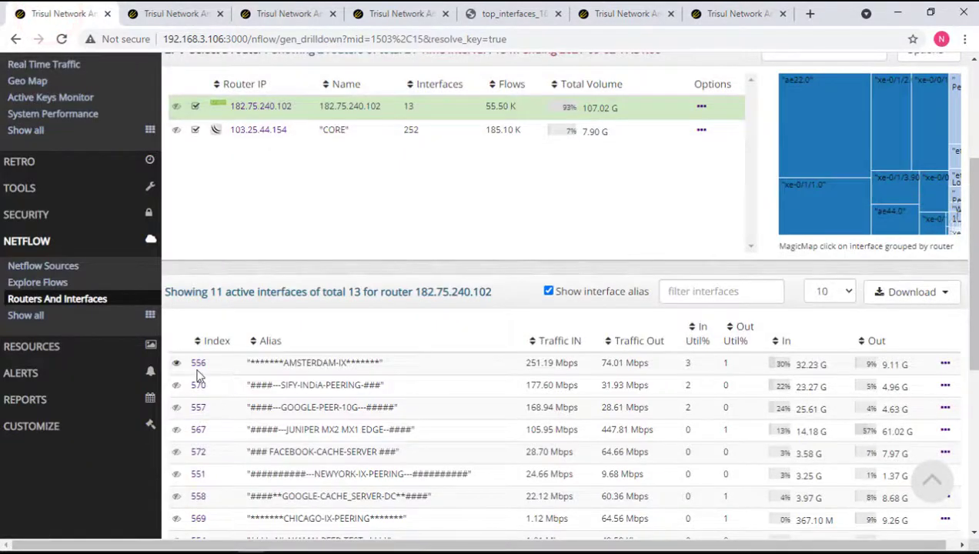
pyautogui.moveTo(267, 363); pyautogui.dragTo(382, 363)
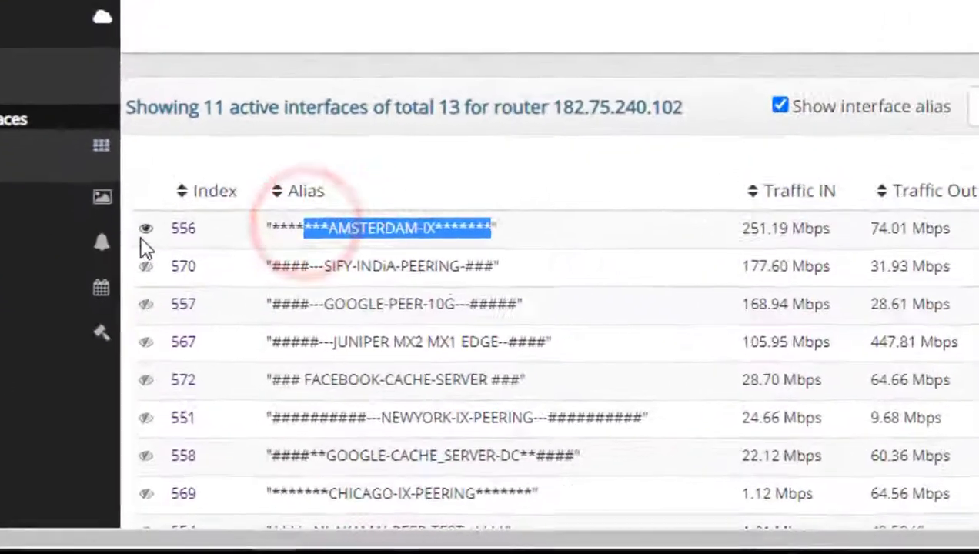
pyautogui.moveTo(177, 367)
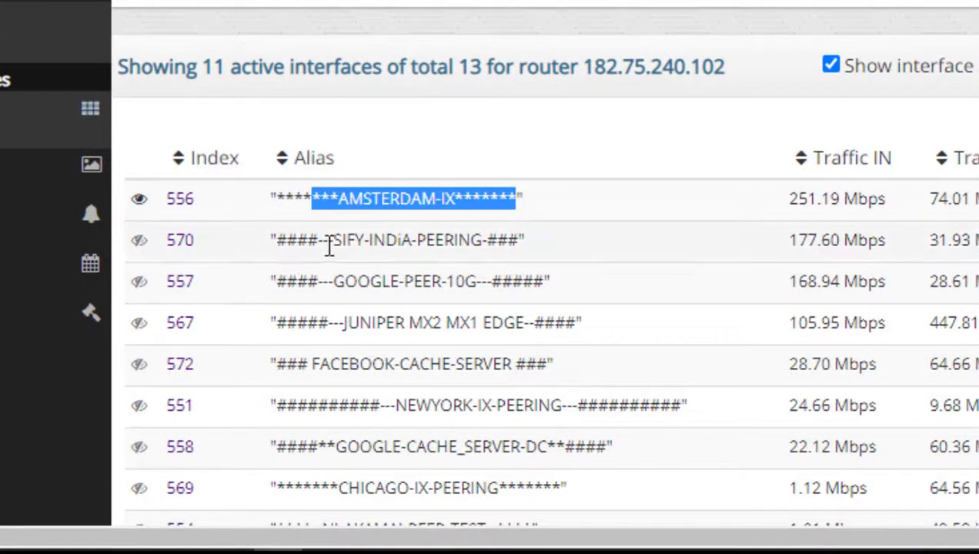
pyautogui.moveTo(349, 241); pyautogui.dragTo(464, 259)
pyautogui.moveTo(139, 245)
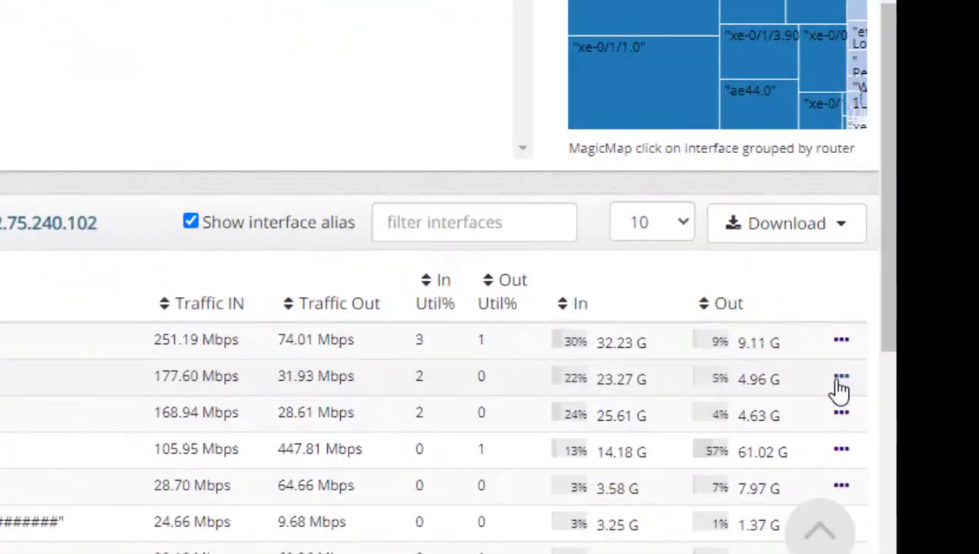
pyautogui.click(840, 379)
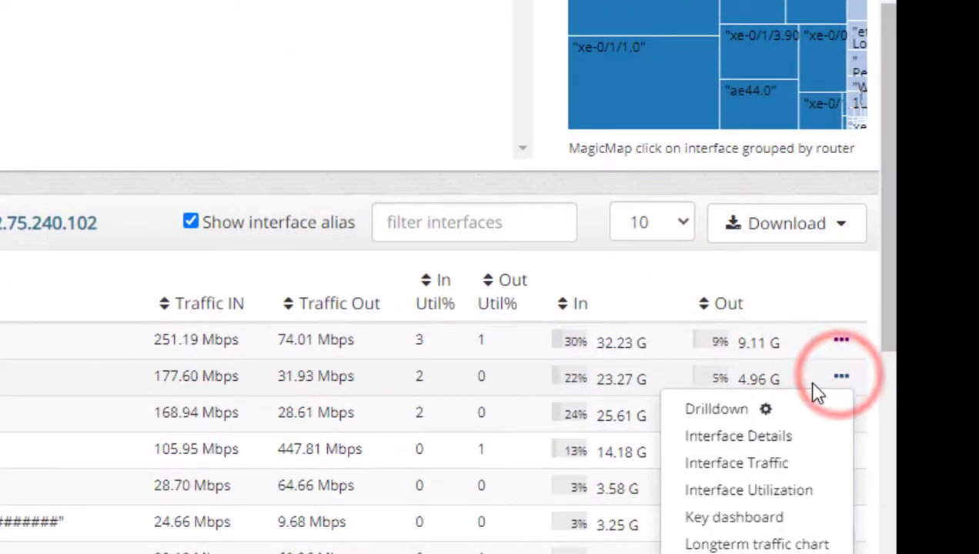
pyautogui.click(750, 412)
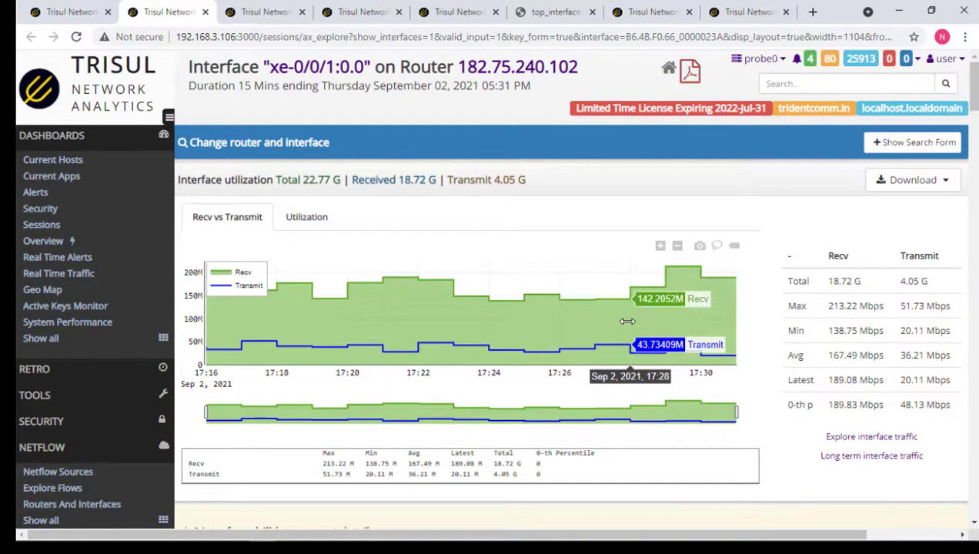
# Step: Review xe-0/0/1:0.0's top hosts, applications and ports, comparing against the tracked interface's report
pyautogui.scroll(-4, 627, 320)
pyautogui.scroll(-3, 687, 334)
pyautogui.scroll(-2, 136, 227)
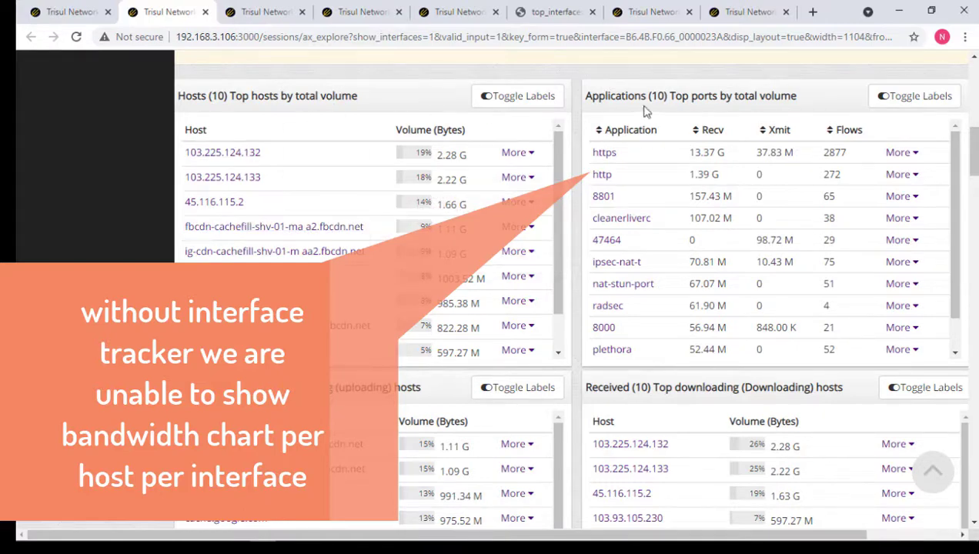
pyautogui.moveTo(667, 96); pyautogui.dragTo(757, 100)
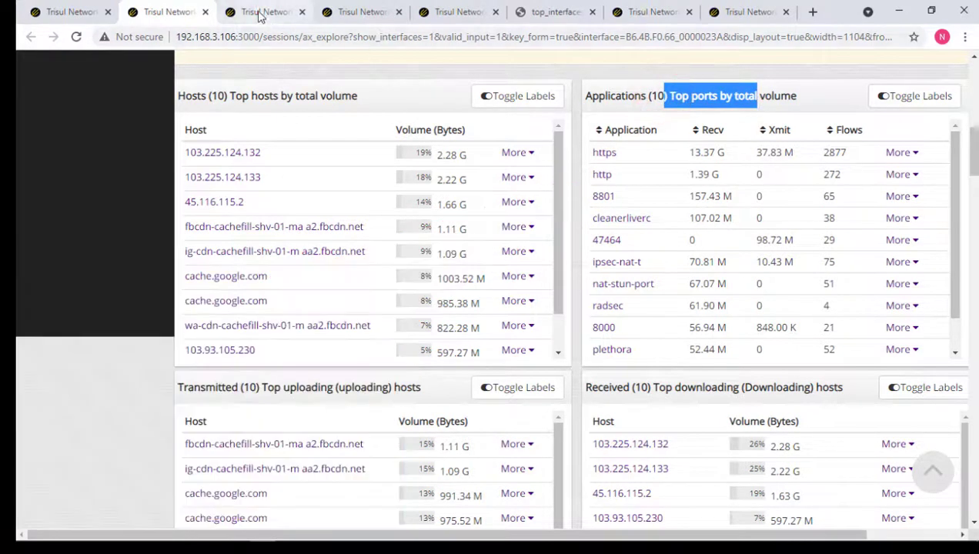
pyautogui.click(258, 13)
pyautogui.scroll(-10, 539, 231)
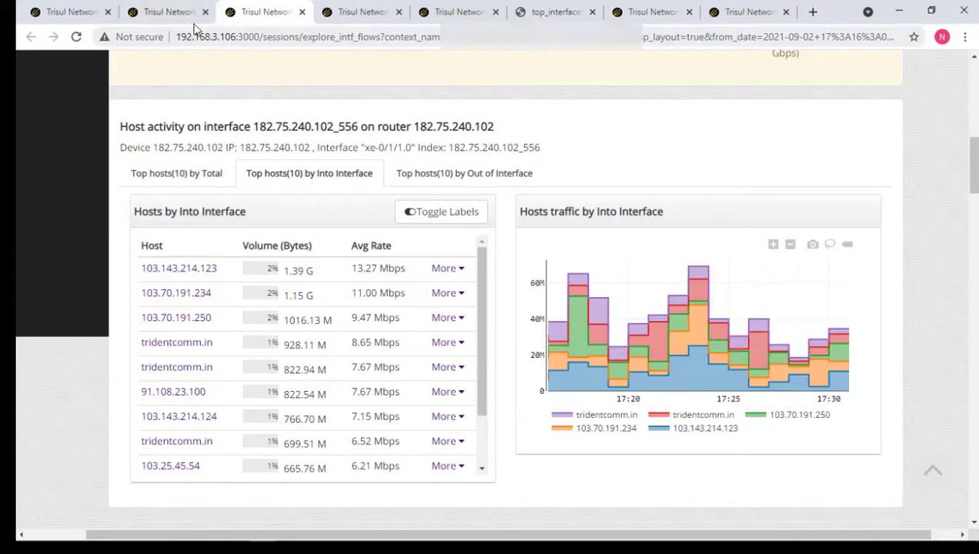
pyautogui.click(189, 20)
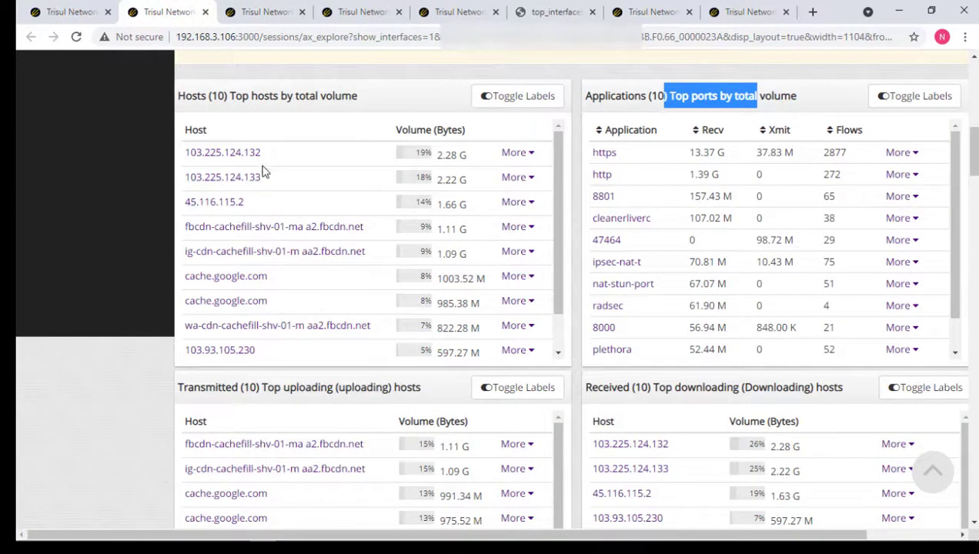
pyautogui.scroll(-6, 132, 393)
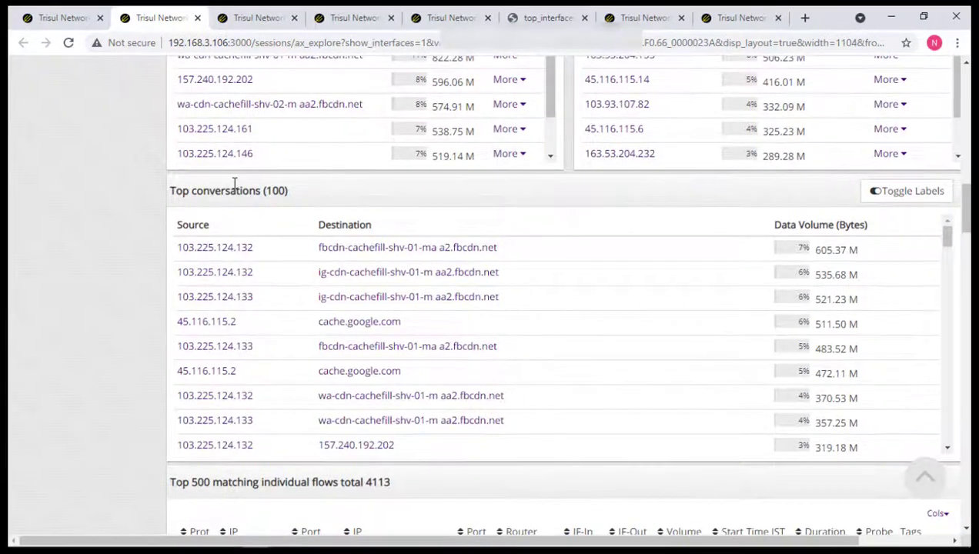
pyautogui.scroll(-3, 291, 299)
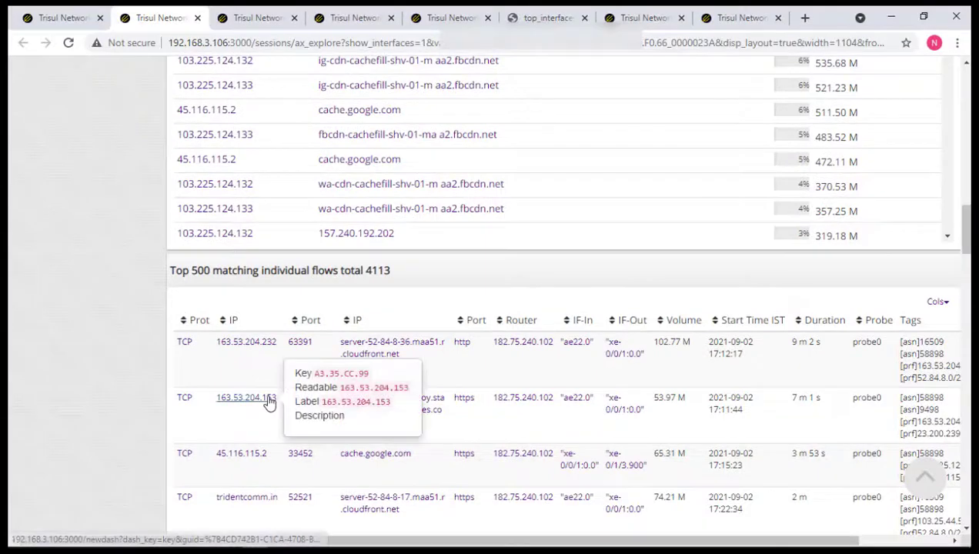
pyautogui.scroll(1, 338, 362)
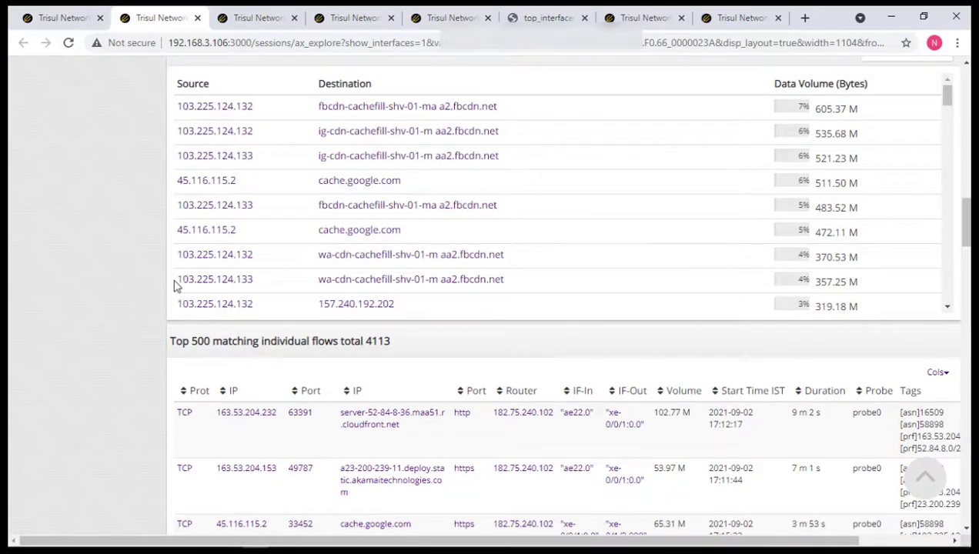
pyautogui.scroll(-2, 175, 283)
pyautogui.scroll(-2, 155, 331)
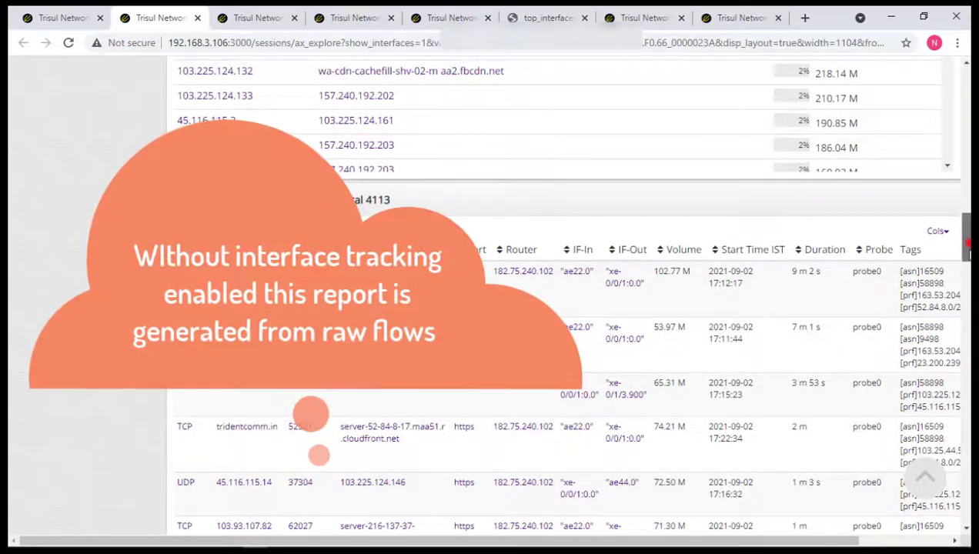
pyautogui.moveTo(968, 254); pyautogui.dragTo(966, 92)
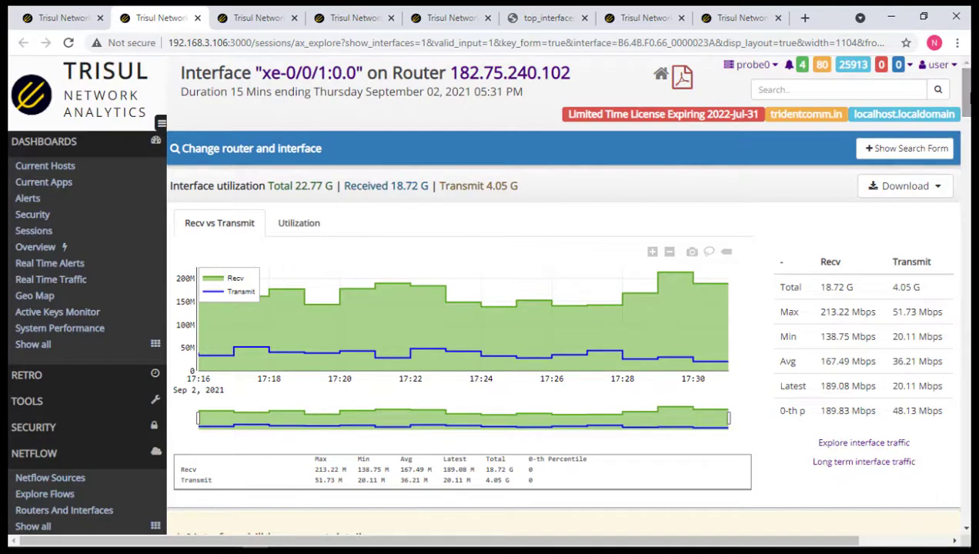
pyautogui.scroll(-10, 966, 92)
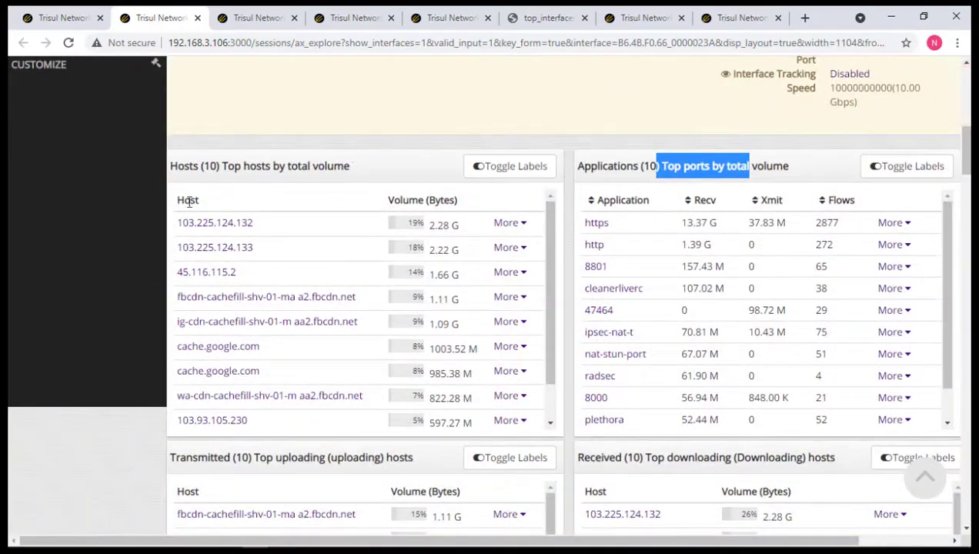
pyautogui.scroll(5, 758, 241)
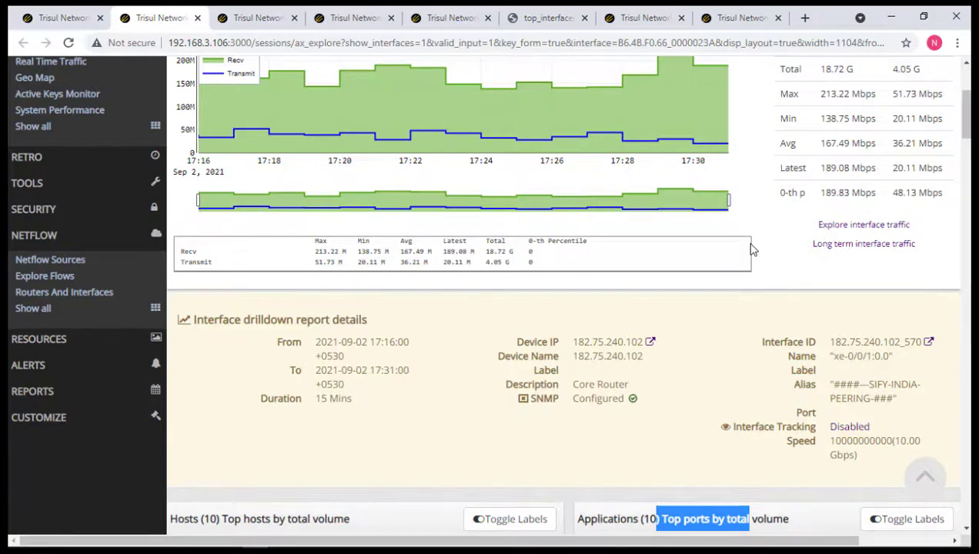
# Step: List router 182.75.240.102's interfaces under Netflow > Routers And Interfaces and open one interface's options menu
pyautogui.hotkey('ctrl', 'Tab')
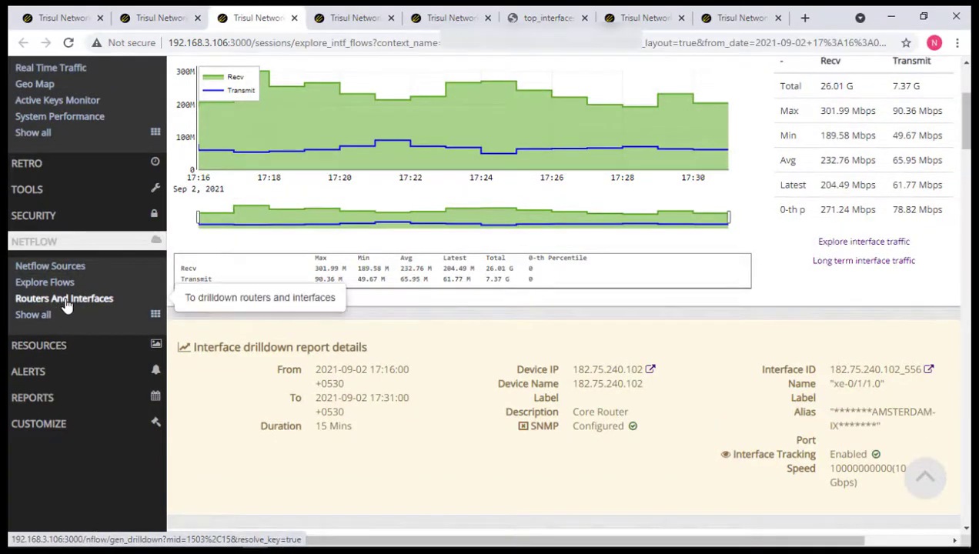
pyautogui.click(66, 301)
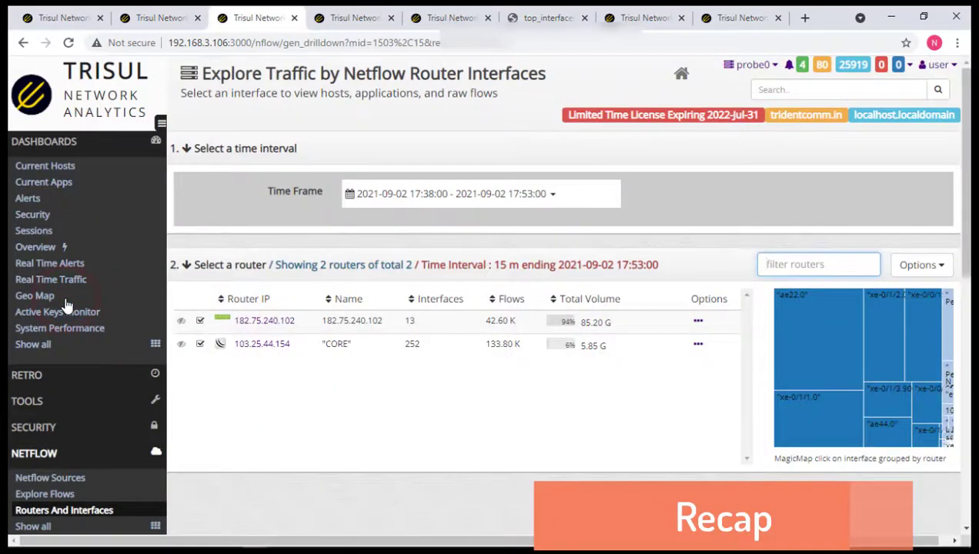
pyautogui.scroll(-4, 75, 303)
pyautogui.scroll(4, 339, 370)
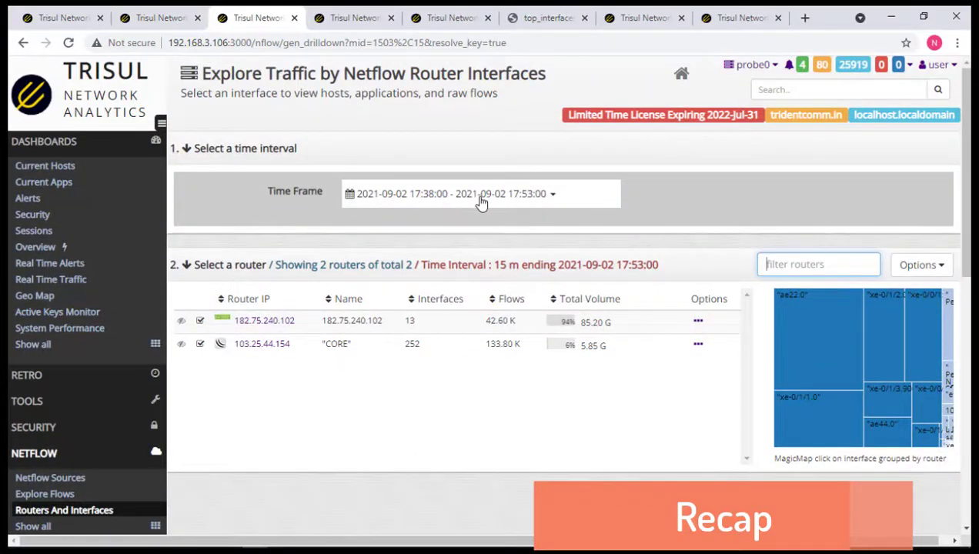
pyautogui.click(269, 320)
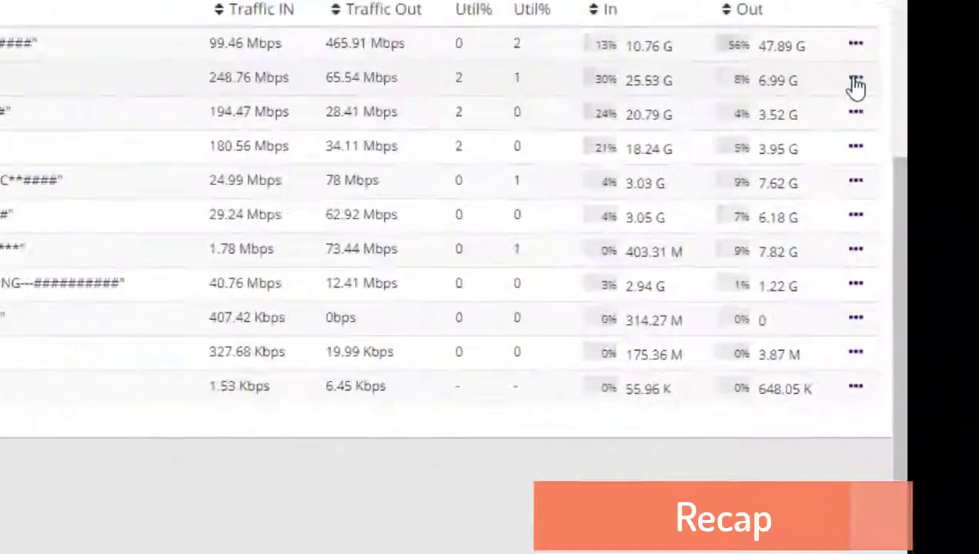
pyautogui.click(937, 192)
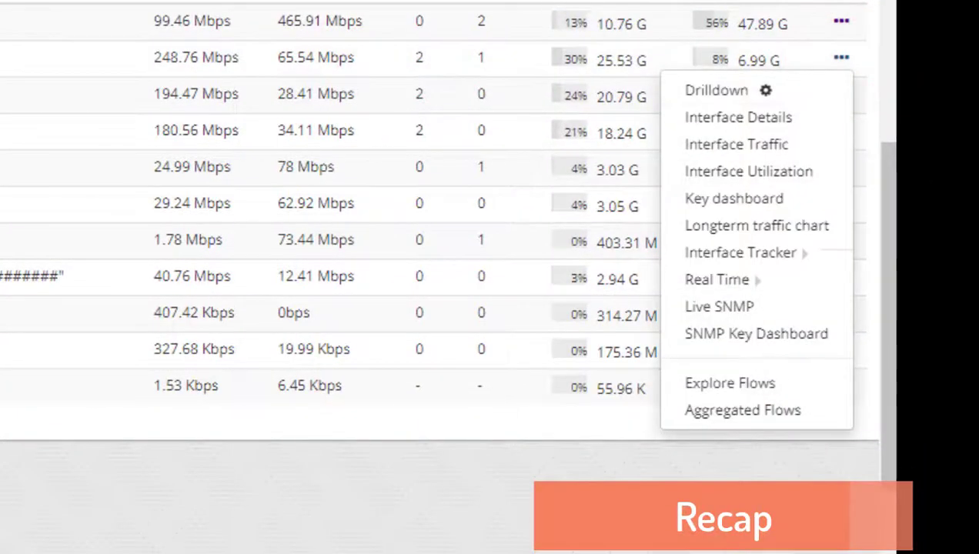